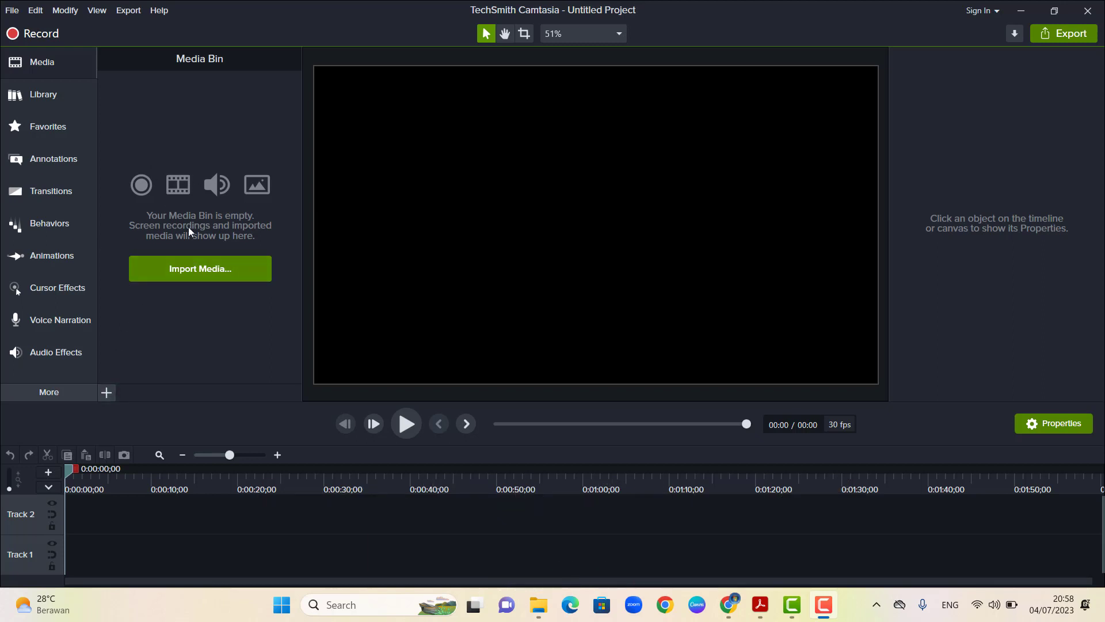
Step: Import the video VID_20230424_220642 from the Downloads folder and place it at the start of Track 1
{"action": "left_click", "coordinate": [177, 275]}
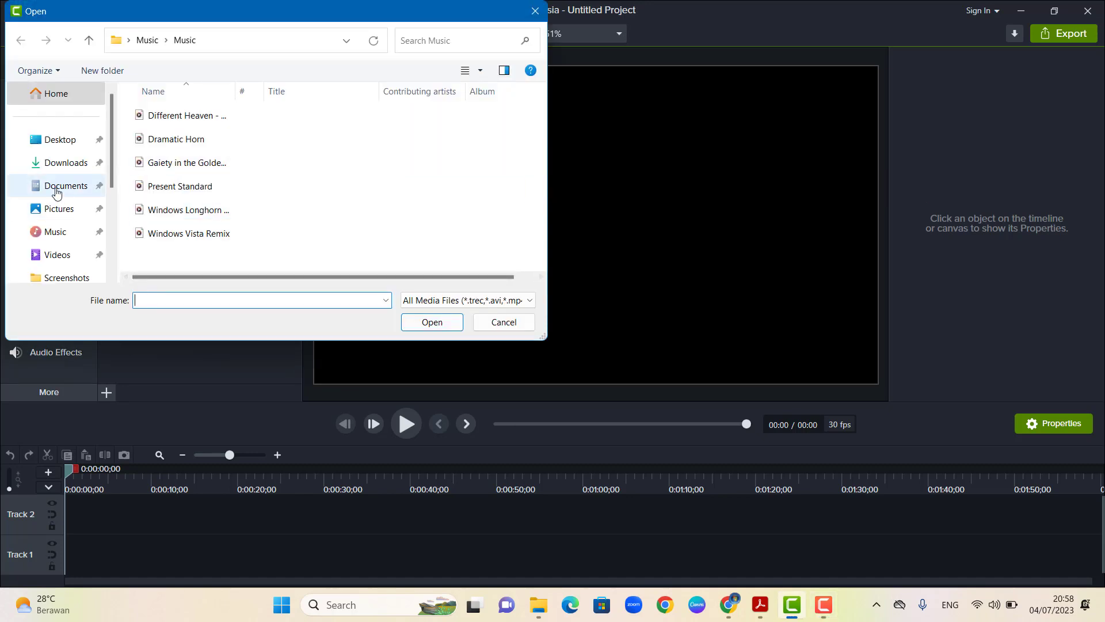
{"action": "left_click", "coordinate": [51, 185]}
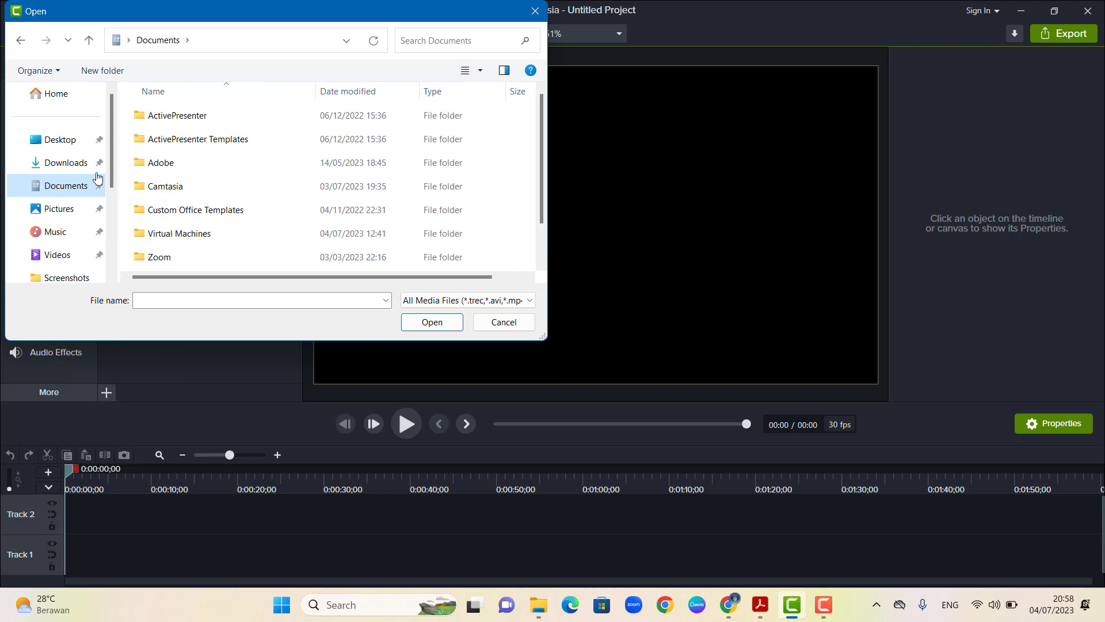
{"action": "left_click", "coordinate": [66, 163]}
{"action": "scroll", "coordinate": [540, 242], "scroll_direction": "down", "scroll_amount": 5}
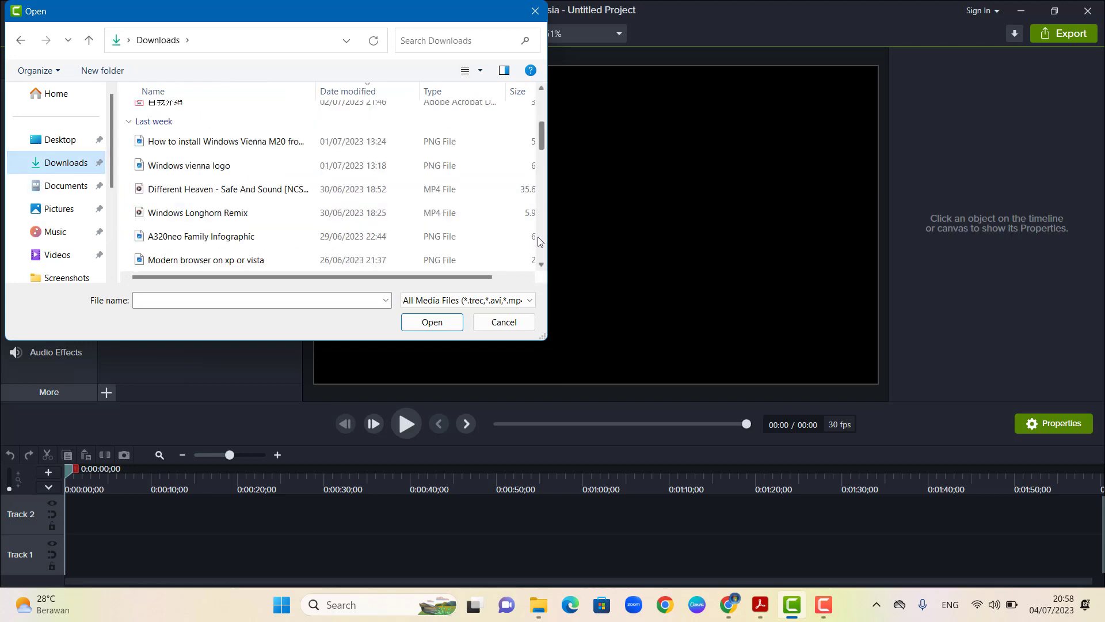
{"action": "scroll", "coordinate": [540, 241], "scroll_direction": "down", "scroll_amount": 8}
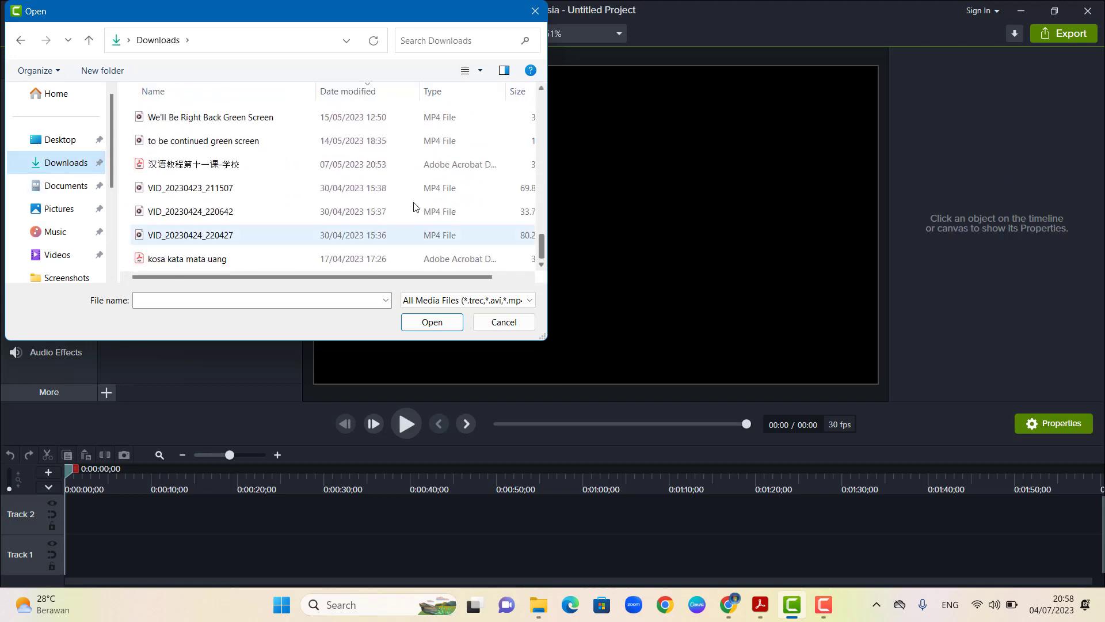
{"action": "left_click", "coordinate": [240, 212]}
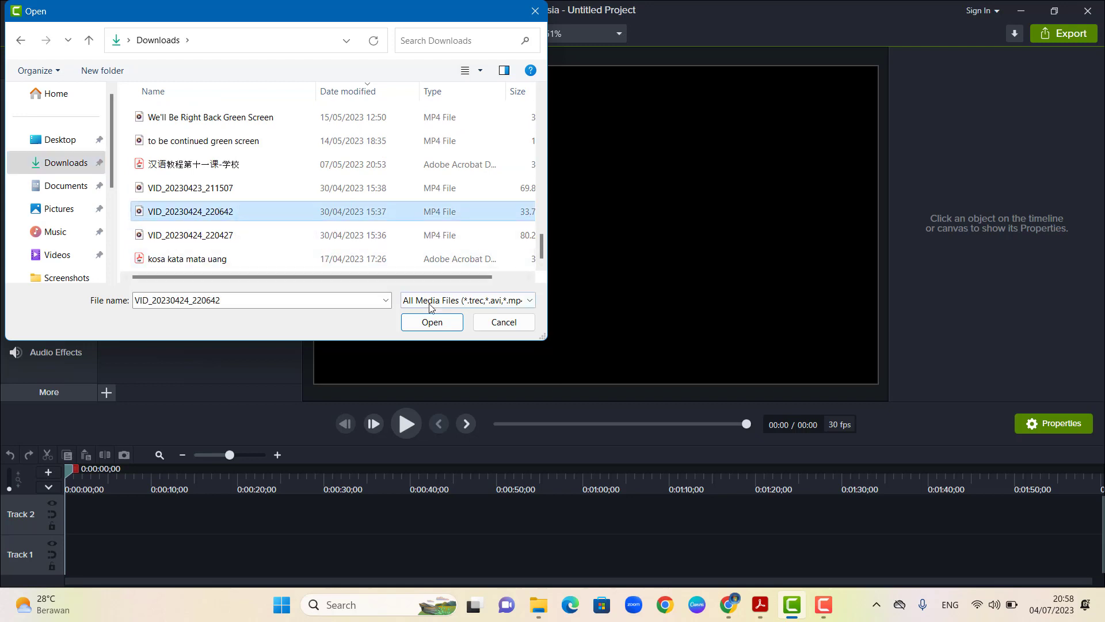
{"action": "left_click", "coordinate": [444, 322]}
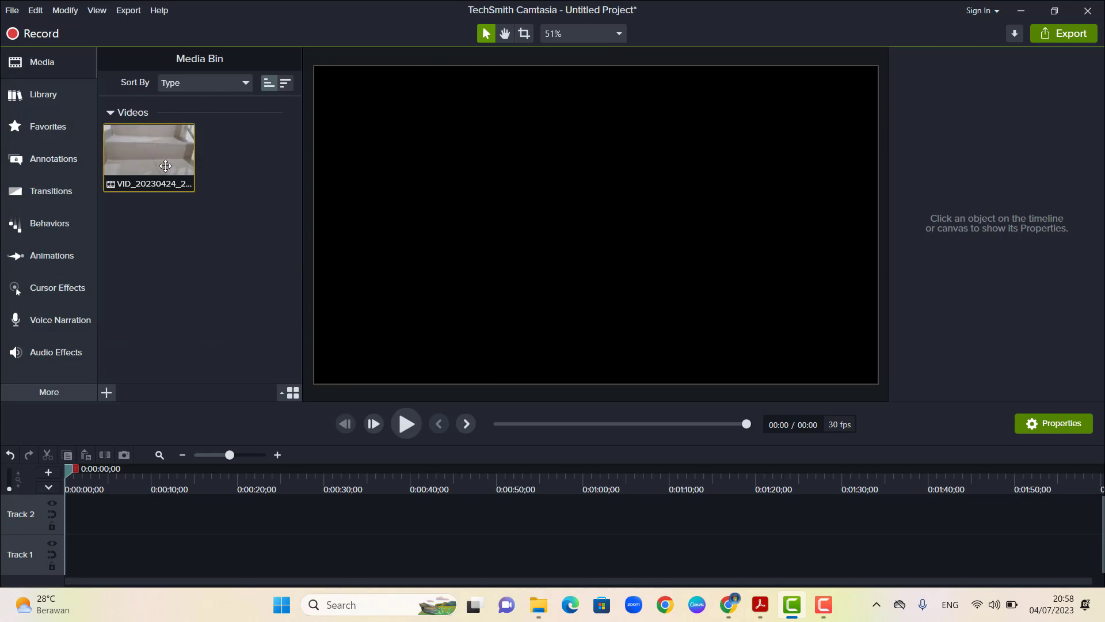
{"action": "left_click_drag", "start_coordinate": [166, 167], "coordinate": [71, 565]}
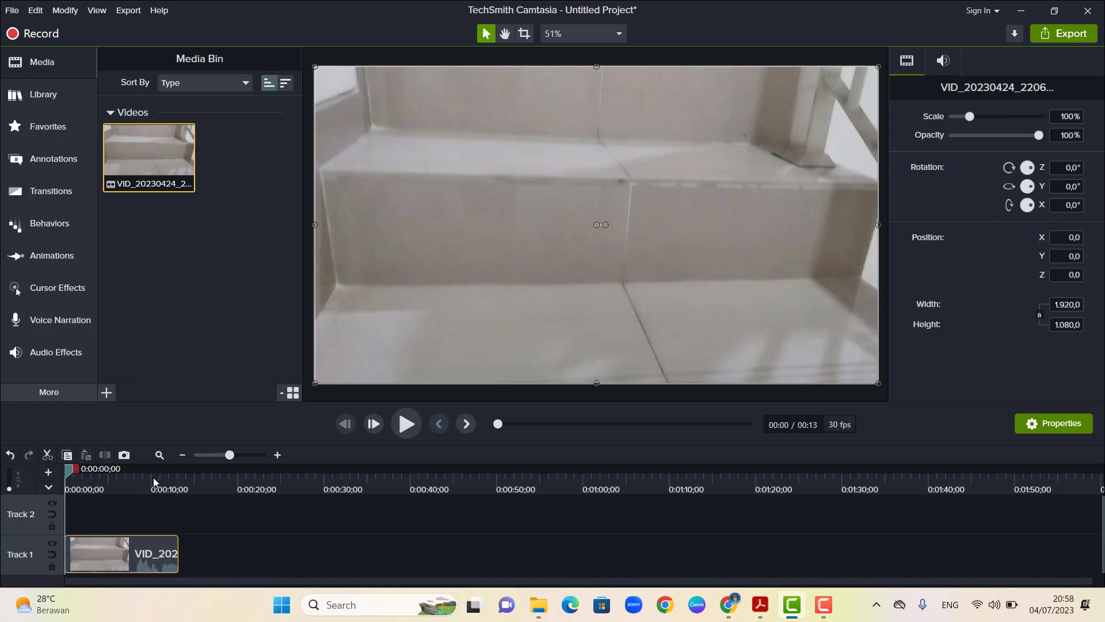
Step: Play the clip from the beginning, stop at 0:00:09;04 and split it there
{"action": "left_click_drag", "start_coordinate": [153, 477], "coordinate": [94, 469]}
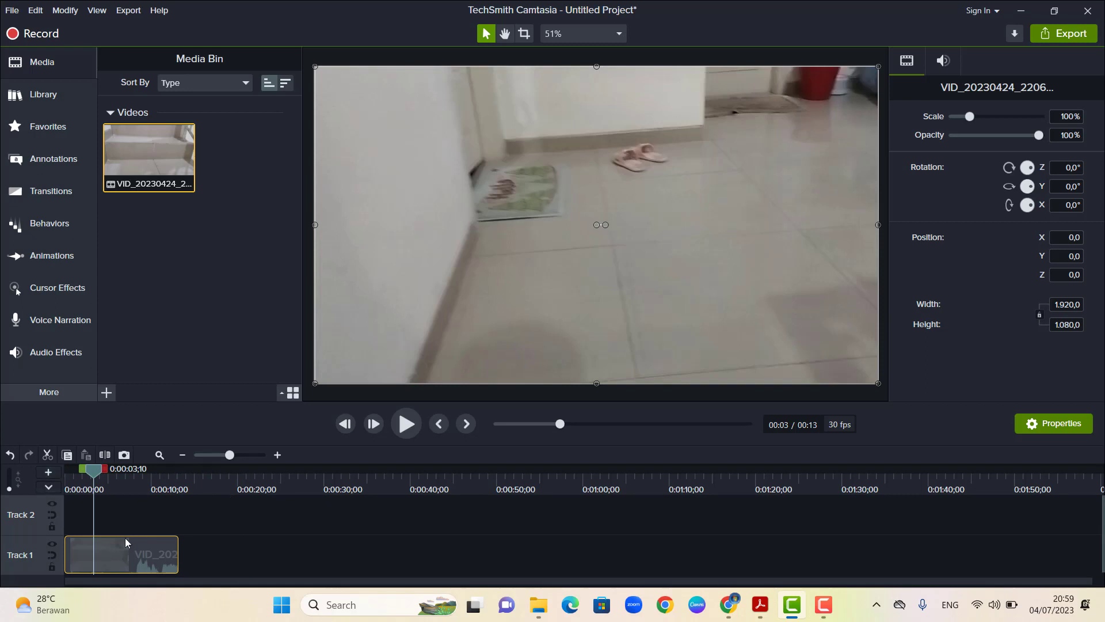
{"action": "left_click_drag", "start_coordinate": [92, 471], "coordinate": [66, 471]}
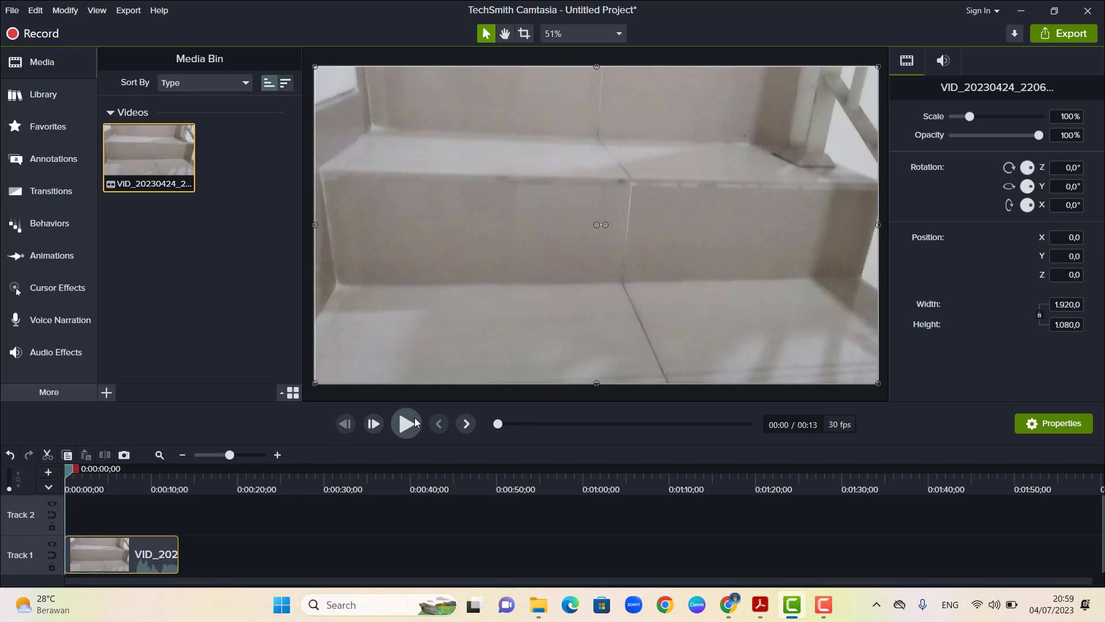
{"action": "left_click", "coordinate": [416, 423]}
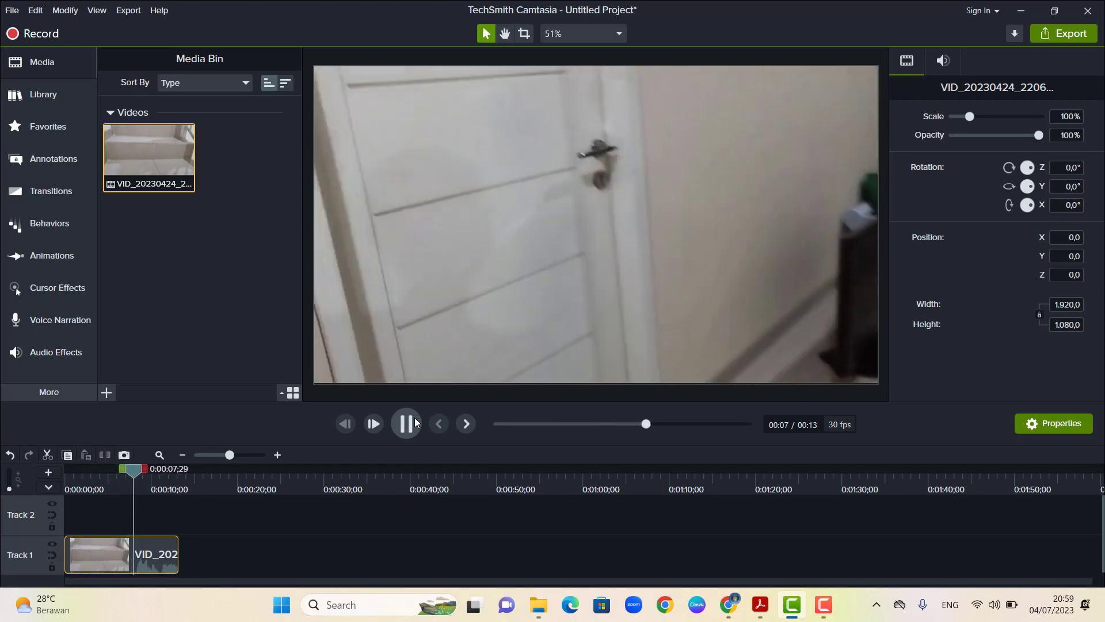
{"action": "left_click", "coordinate": [414, 418]}
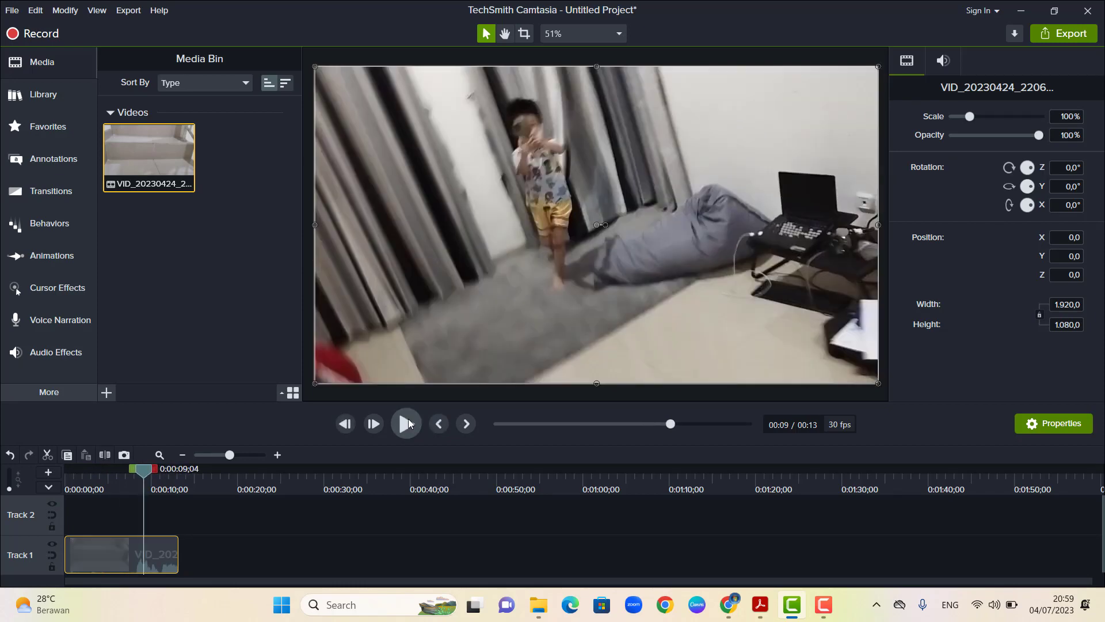
{"action": "left_click", "coordinate": [106, 455]}
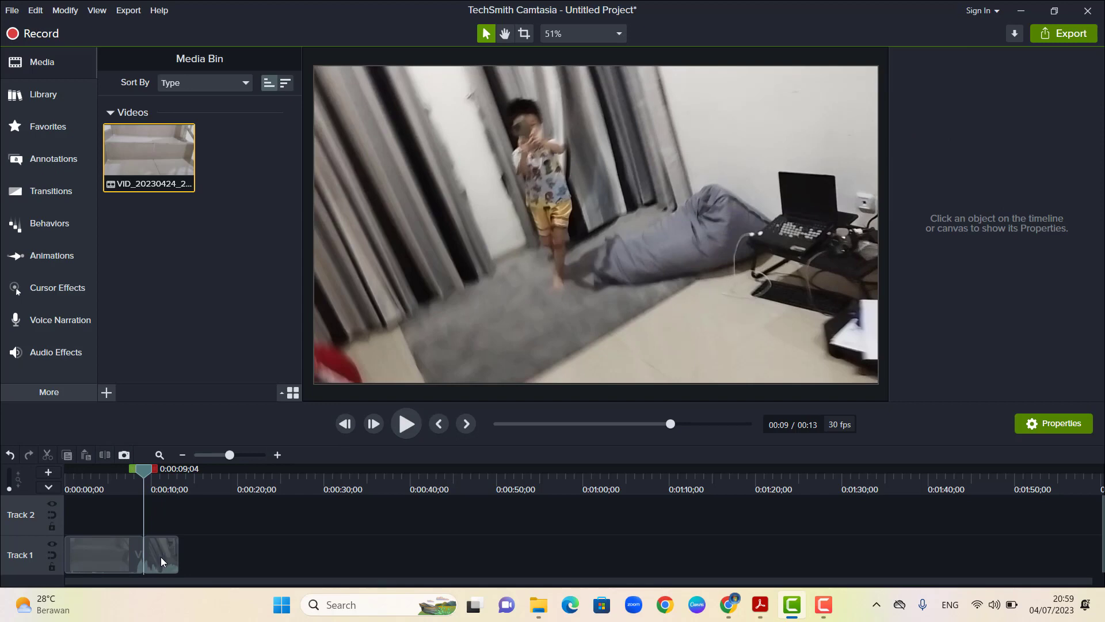
Step: Delete the part of the clip after the split
{"action": "left_click", "coordinate": [161, 562]}
{"action": "right_click", "coordinate": [161, 561]}
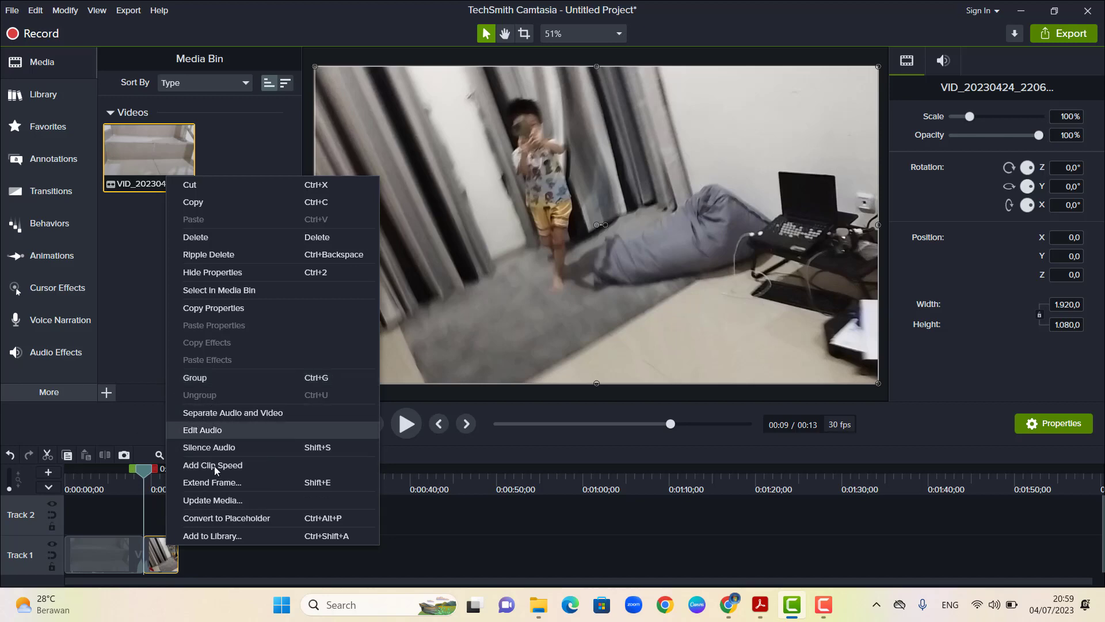
{"action": "left_click", "coordinate": [210, 240]}
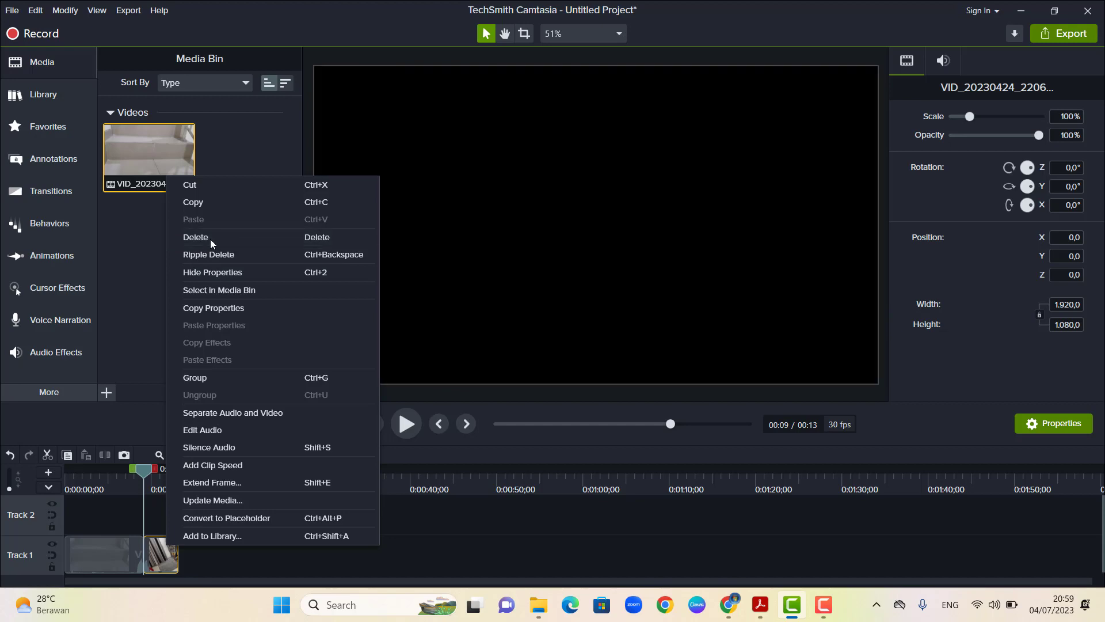
Step: Extend the last frame of the remaining clip on Track 1 with a duration of 8 seconds
{"action": "right_click", "coordinate": [129, 563]}
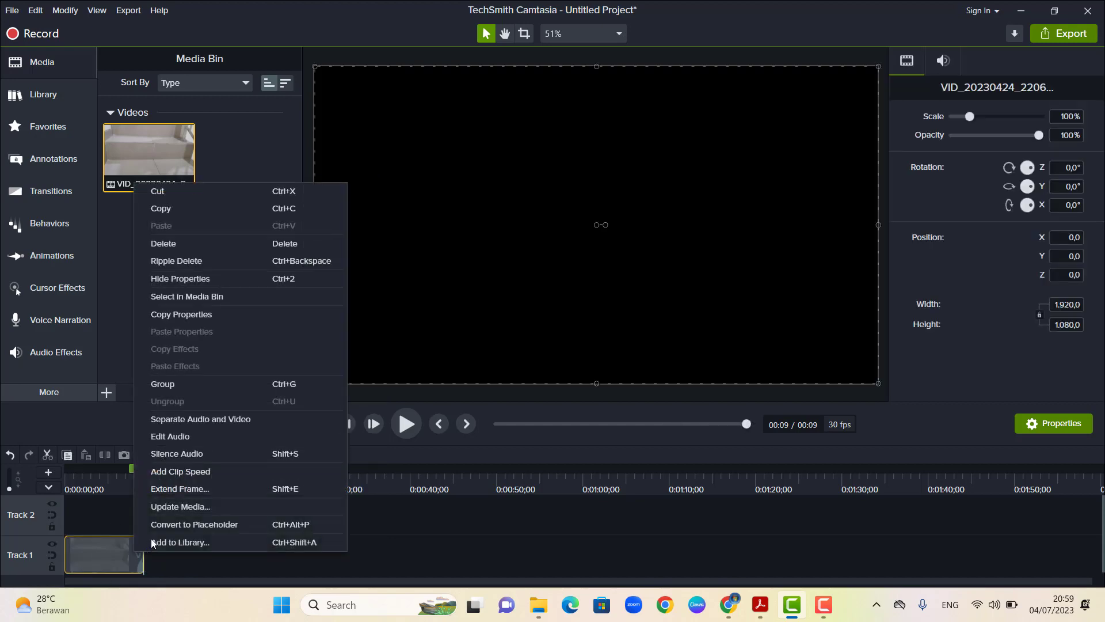
{"action": "left_click", "coordinate": [173, 487]}
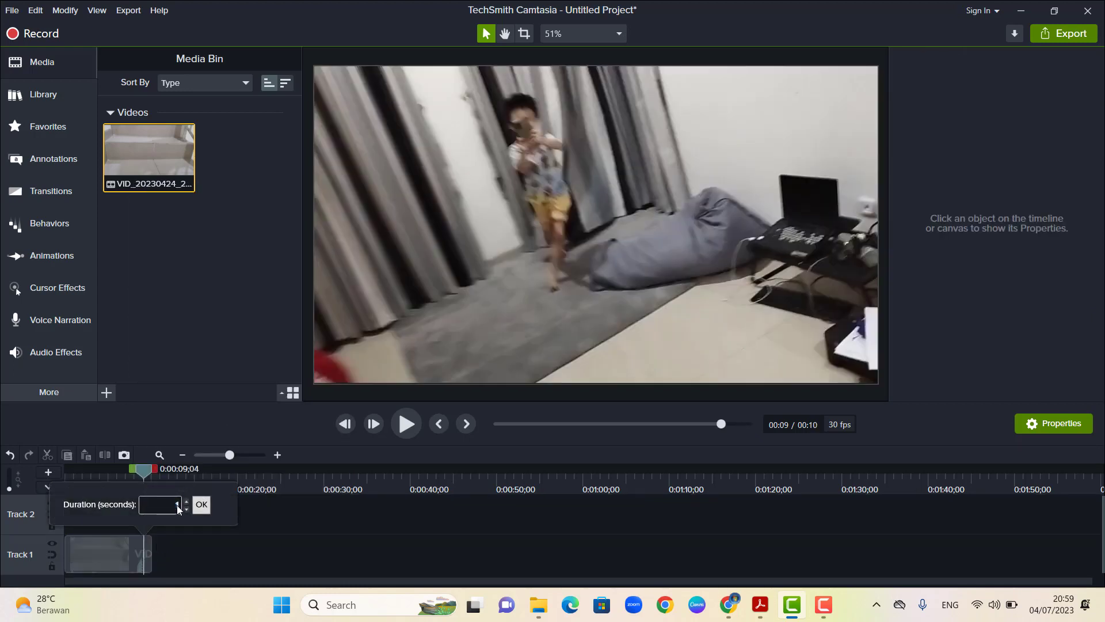
{"action": "type", "text": "8"}
{"action": "key", "text": "Return"}
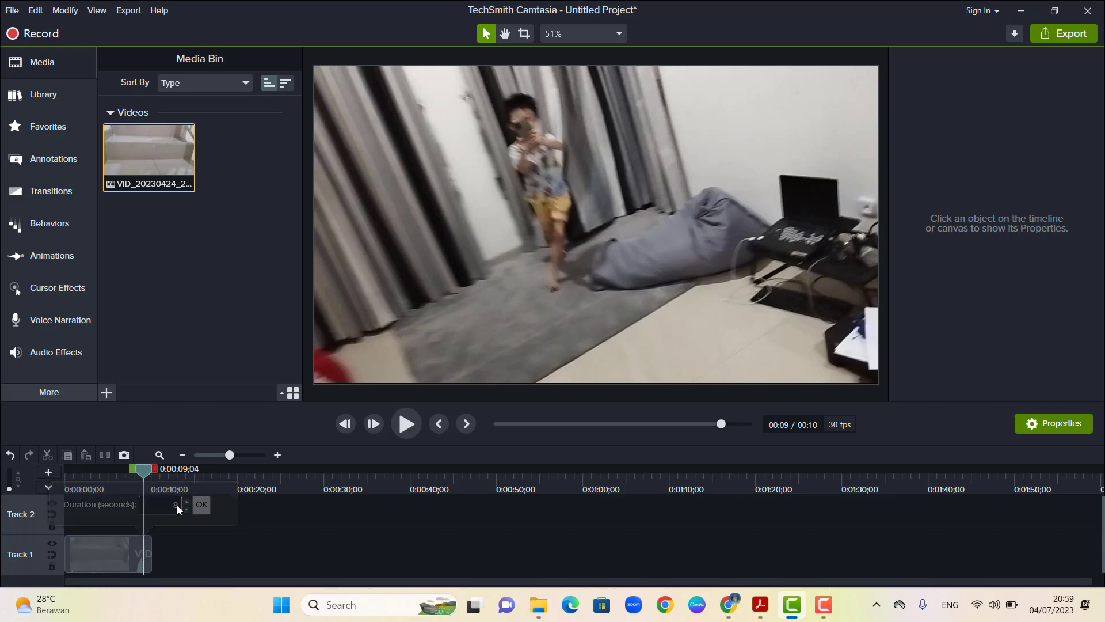
Step: Play back the extended clip around the point where the frozen frame begins
{"action": "left_click_drag", "start_coordinate": [143, 478], "coordinate": [131, 478]}
{"action": "left_click", "coordinate": [401, 423]}
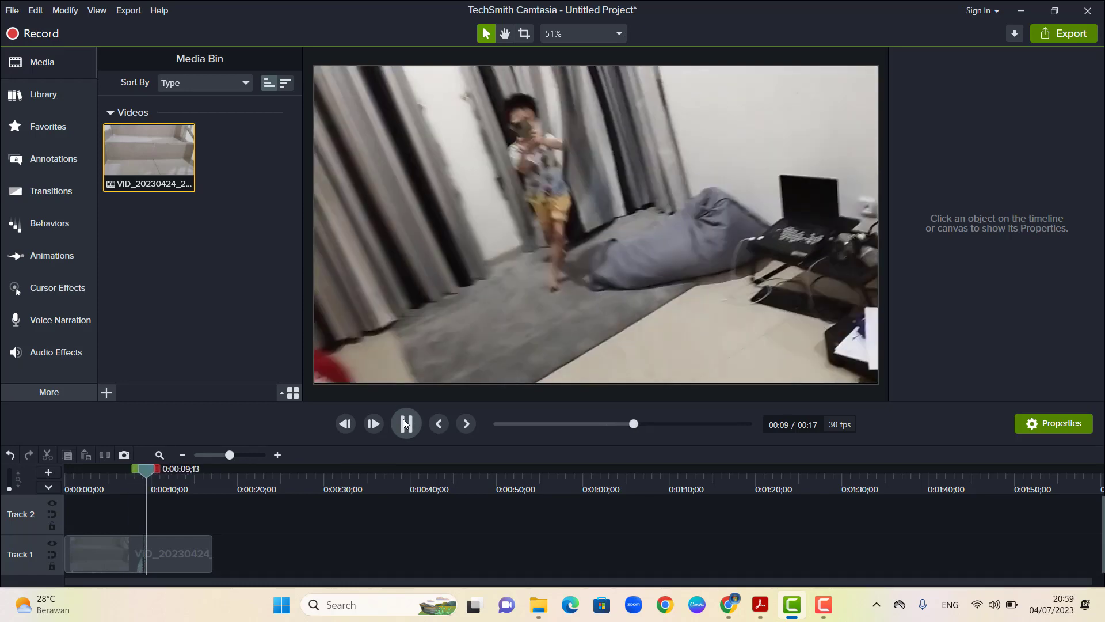
{"action": "left_click", "coordinate": [403, 424]}
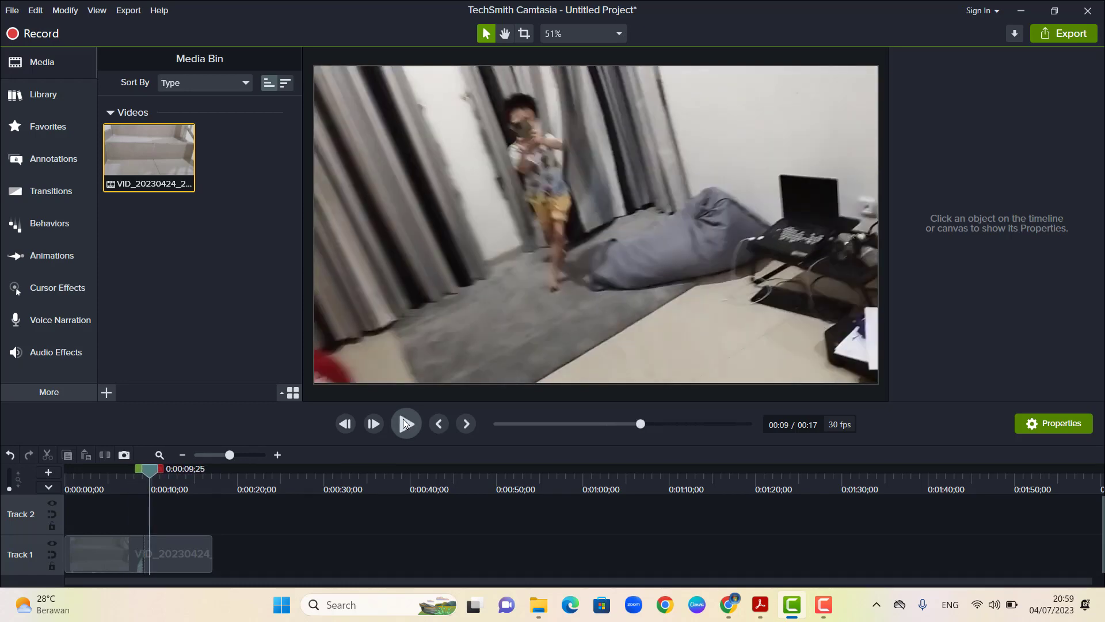
{"action": "left_click", "coordinate": [173, 555]}
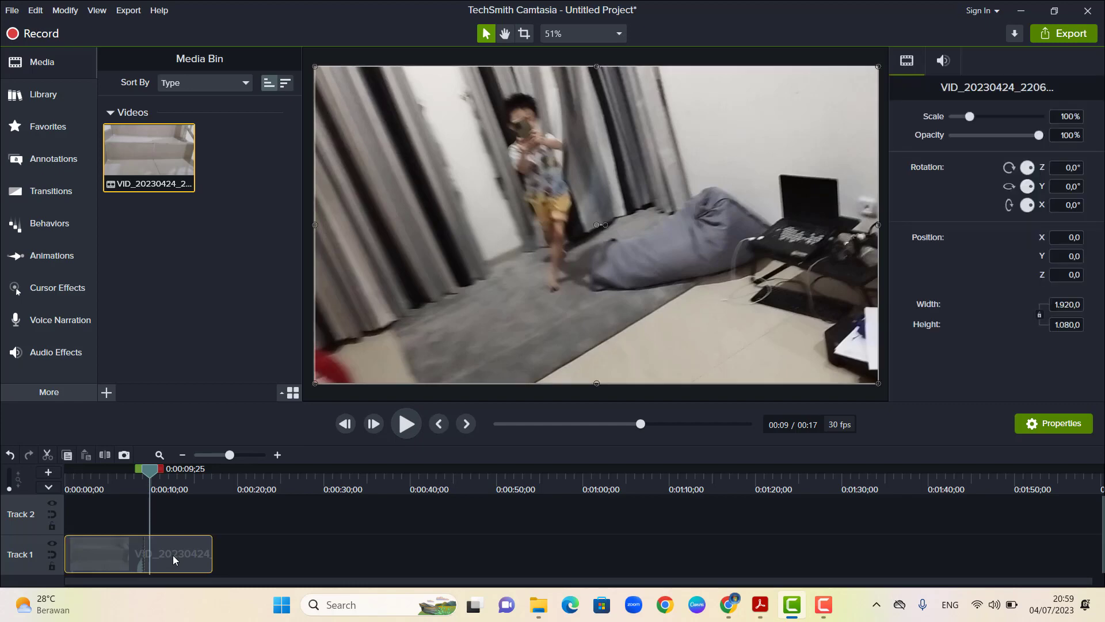
{"action": "right_click", "coordinate": [173, 555]}
{"action": "key", "text": "Escape"}
{"action": "right_click", "coordinate": [167, 553]}
{"action": "left_click", "coordinate": [148, 476]}
{"action": "left_click_drag", "start_coordinate": [148, 475], "coordinate": [144, 476]}
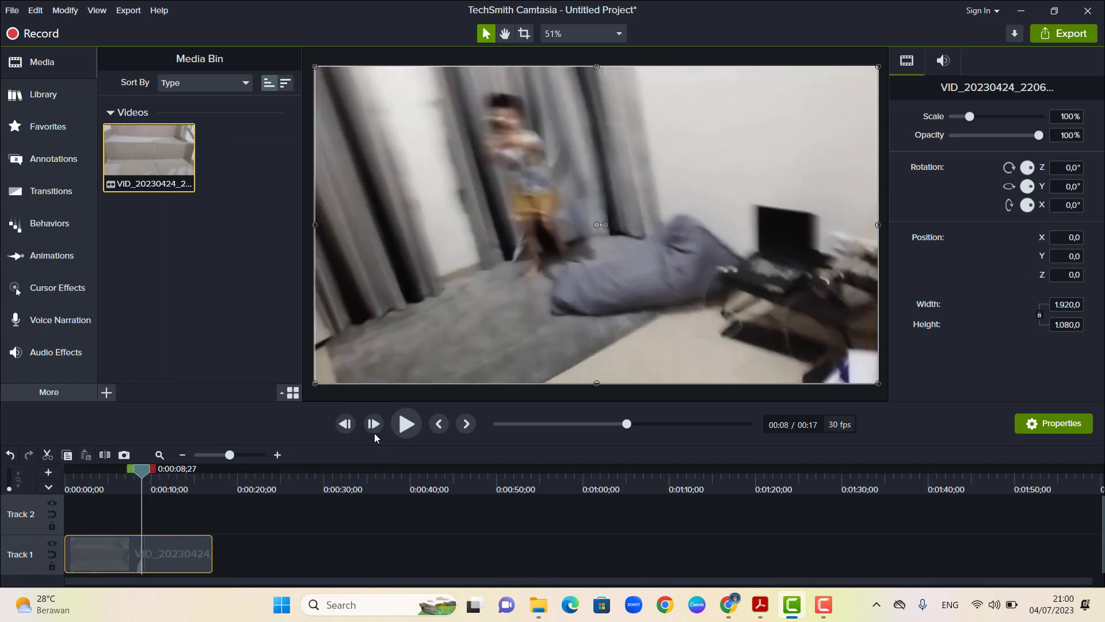
{"action": "left_click", "coordinate": [410, 432]}
{"action": "left_click", "coordinate": [410, 431]}
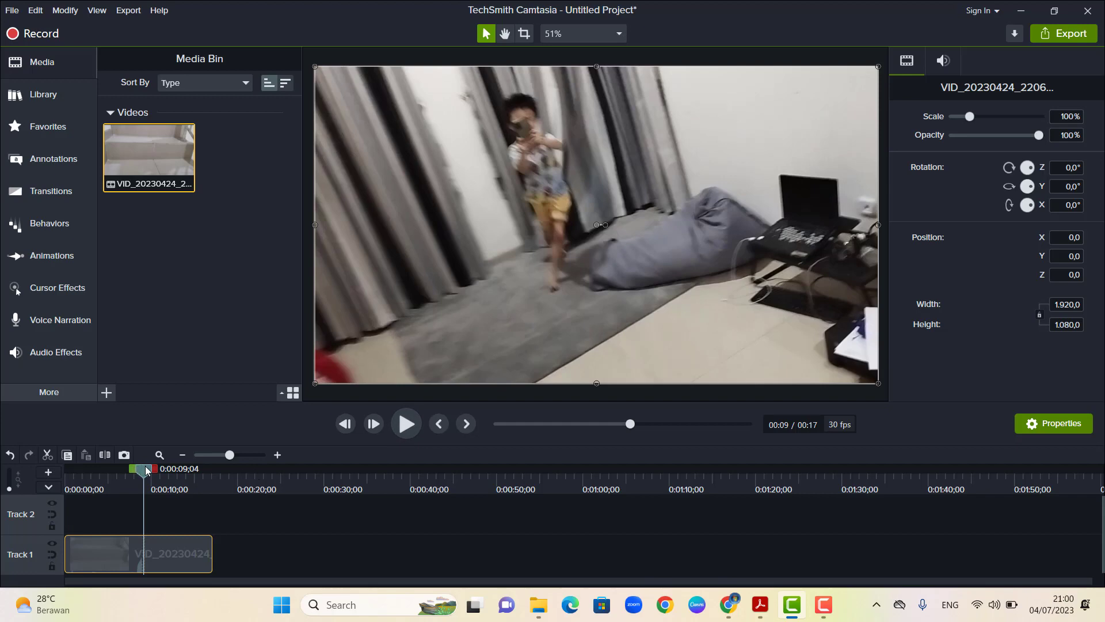
Step: Split the extended clip at 0:00:09;06, then select the frozen segment after the cut and preview it
{"action": "mouse_move", "coordinate": [145, 467]}
{"action": "left_mouse_down"}
{"action": "mouse_move", "coordinate": [155, 468]}
{"action": "mouse_move", "coordinate": [143, 468]}
{"action": "left_mouse_up"}
{"action": "left_click", "coordinate": [108, 455]}
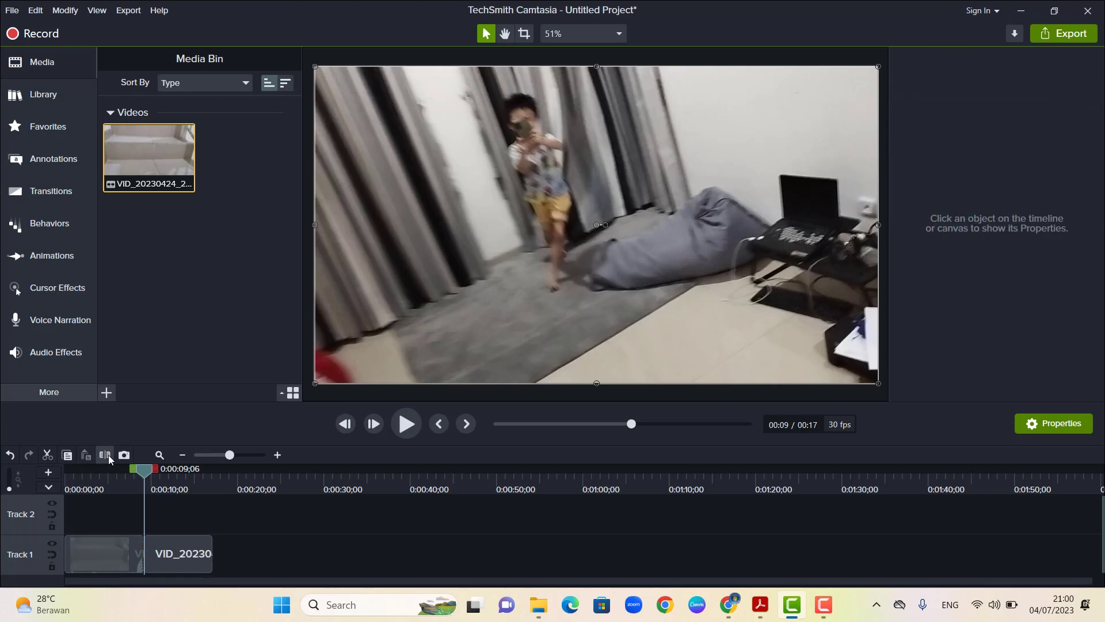
{"action": "left_click", "coordinate": [185, 564]}
{"action": "right_click", "coordinate": [185, 563]}
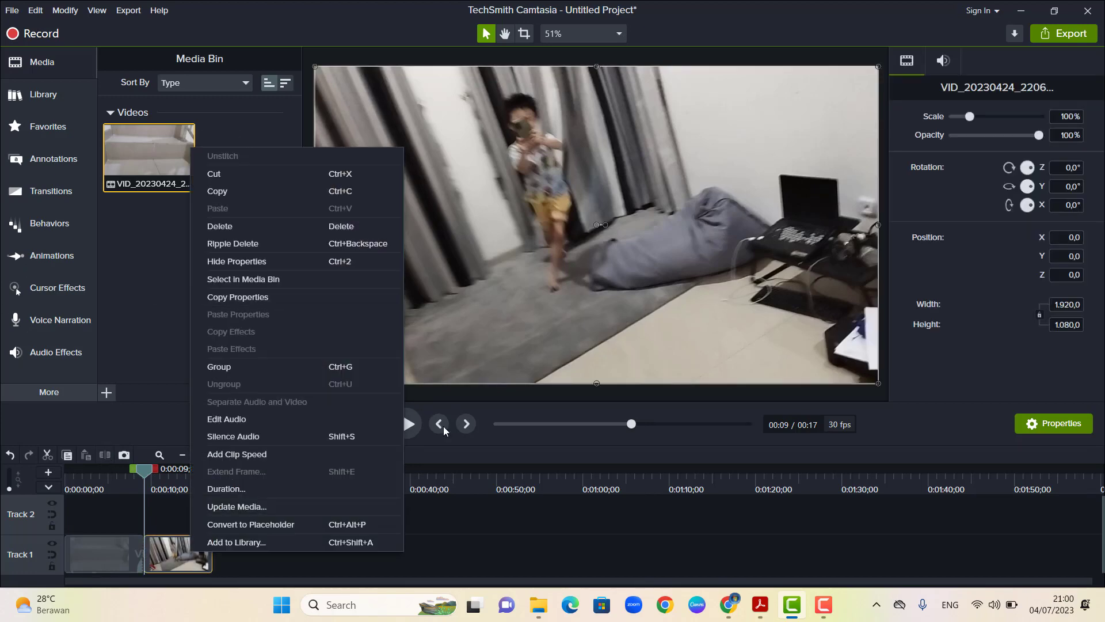
{"action": "left_click", "coordinate": [410, 421]}
{"action": "left_click", "coordinate": [409, 422]}
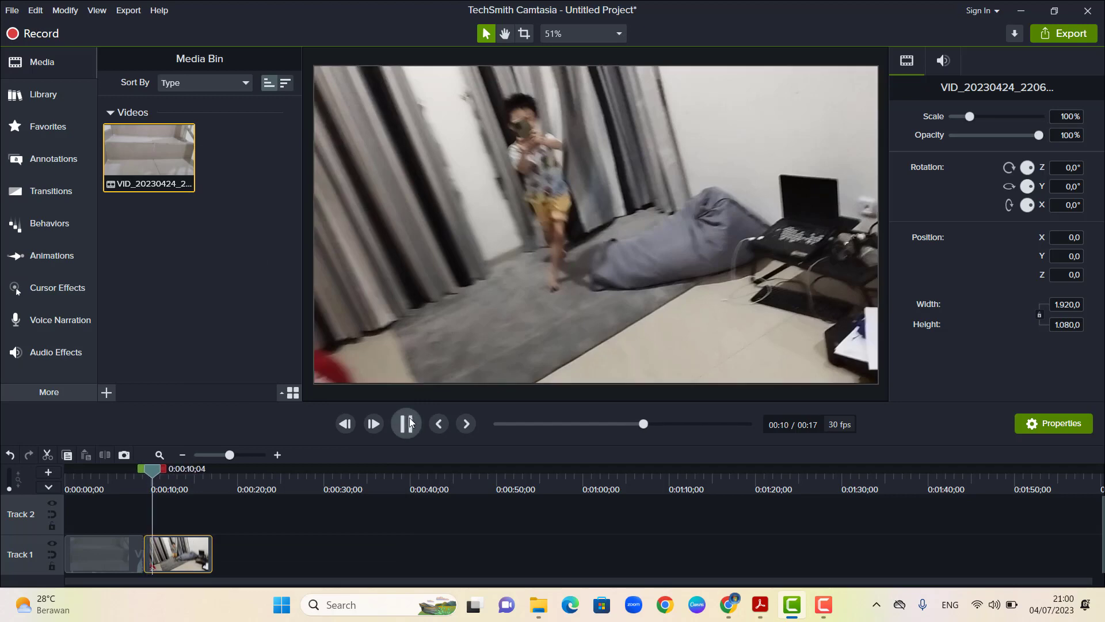
{"action": "left_click", "coordinate": [409, 422]}
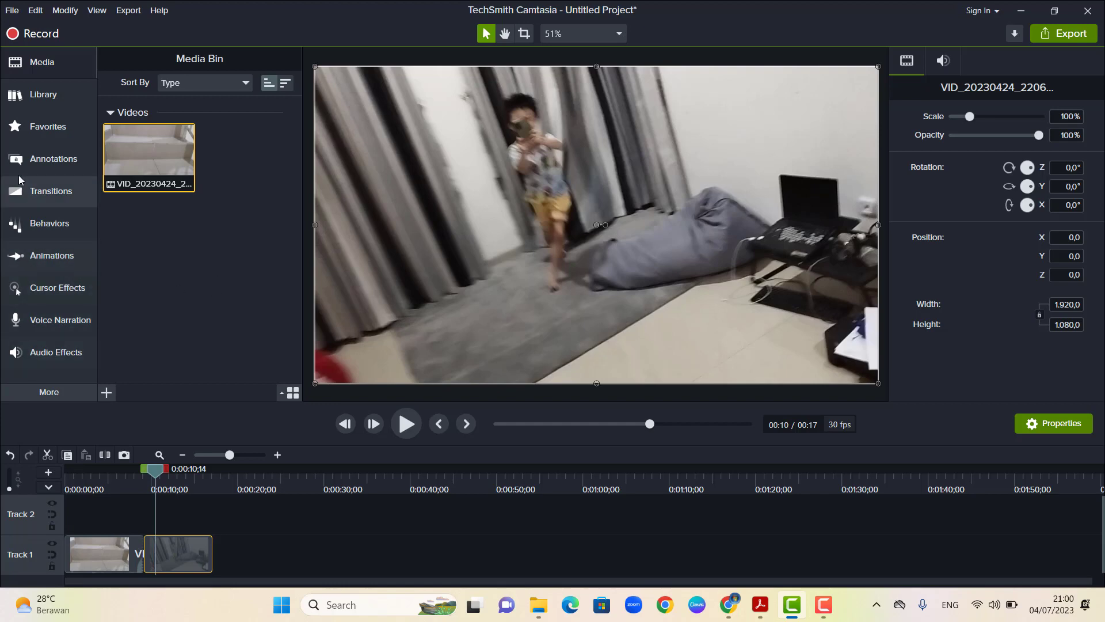
{"action": "left_click", "coordinate": [33, 299]}
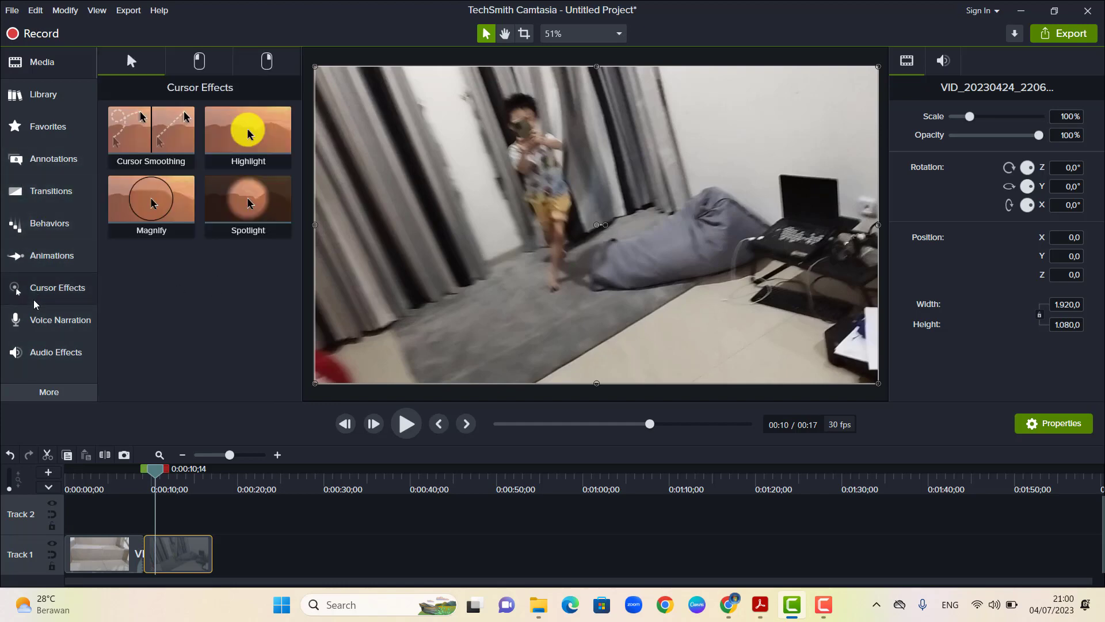
{"action": "left_click", "coordinate": [53, 352]}
{"action": "left_click", "coordinate": [59, 117]}
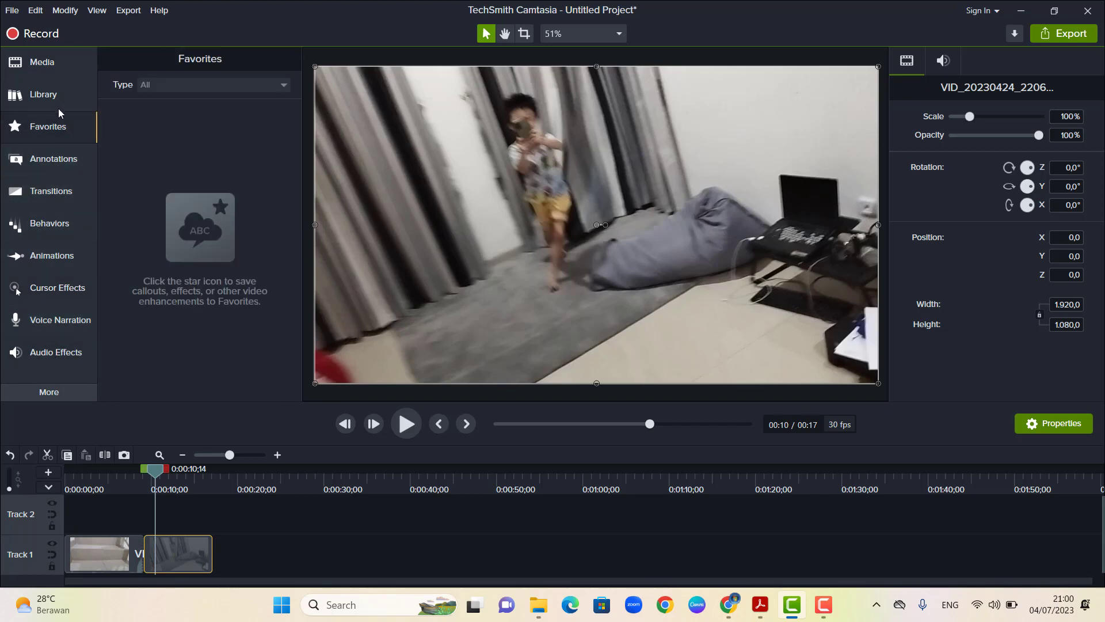
{"action": "left_click", "coordinate": [42, 159]}
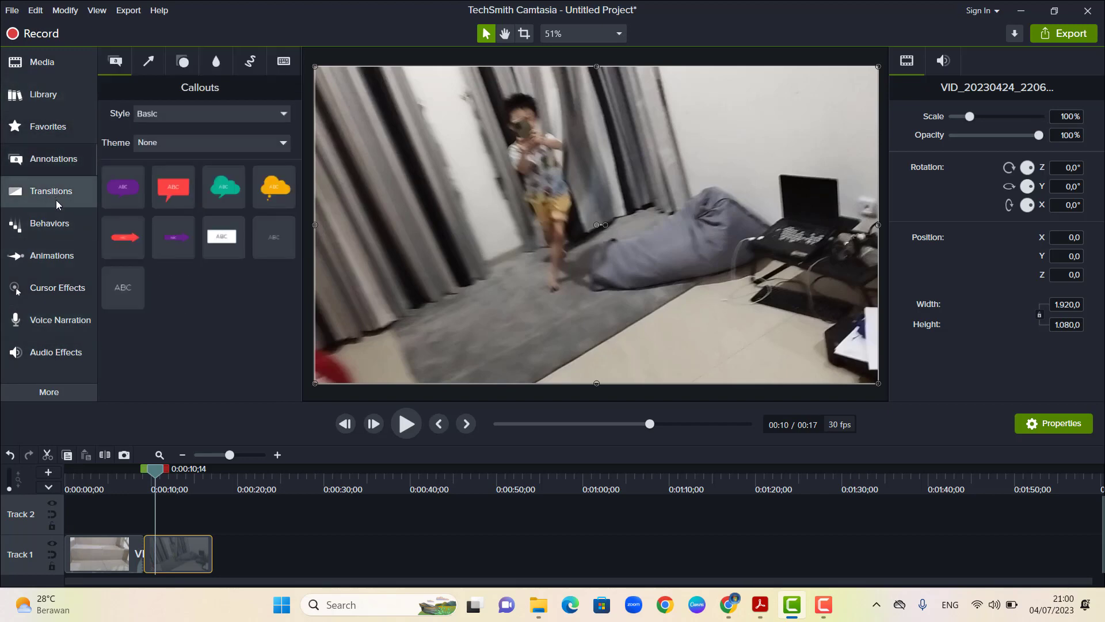
{"action": "left_click", "coordinate": [56, 253]}
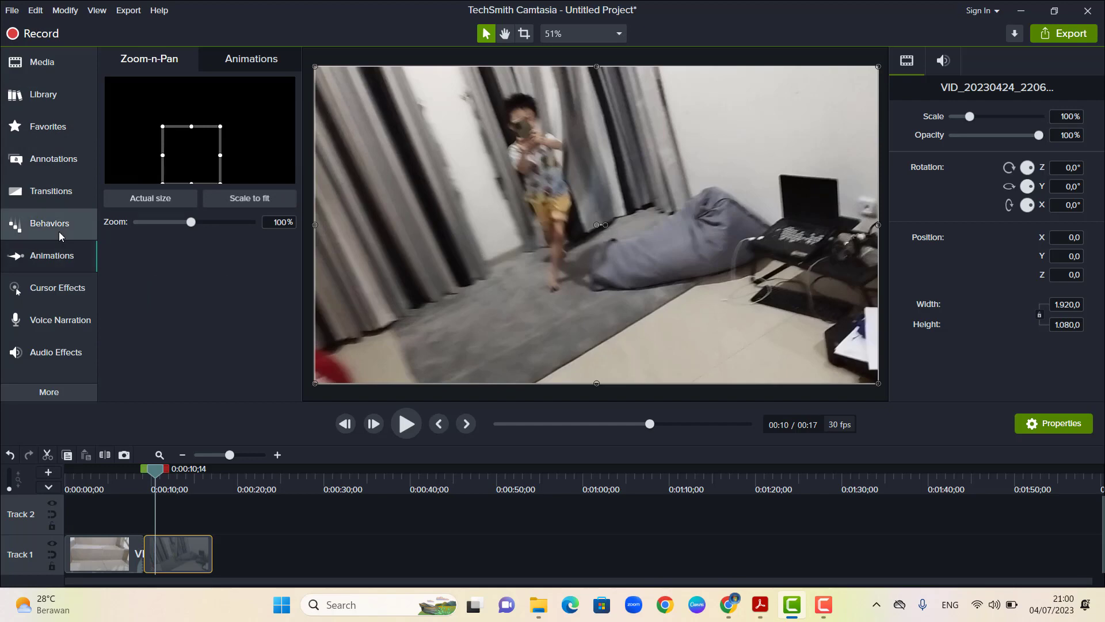
{"action": "left_click", "coordinate": [59, 232]}
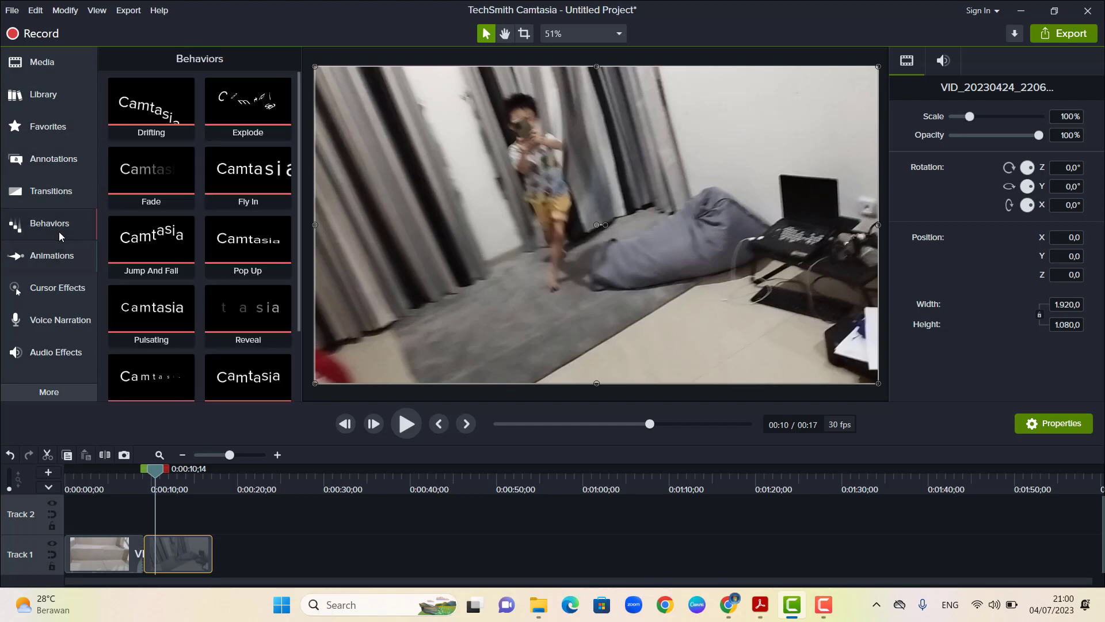
{"action": "left_click", "coordinate": [52, 282]}
Step: Apply the Color Adjustment visual effect to the frozen segment, with brightness 39 and contrast 300
{"action": "left_click", "coordinate": [29, 395]}
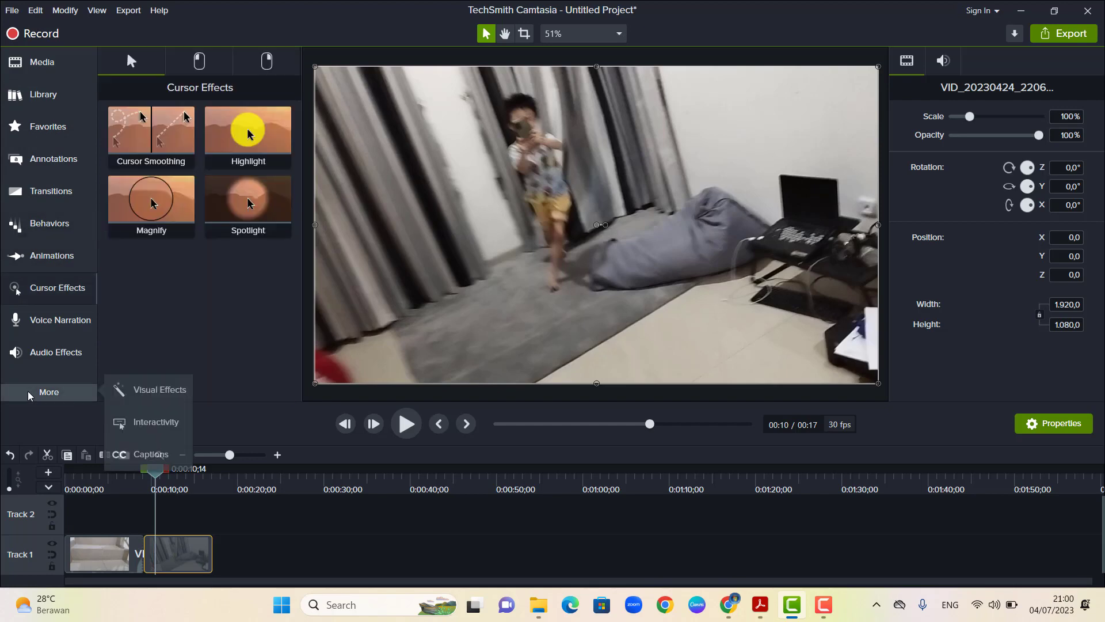
{"action": "left_click", "coordinate": [153, 390]}
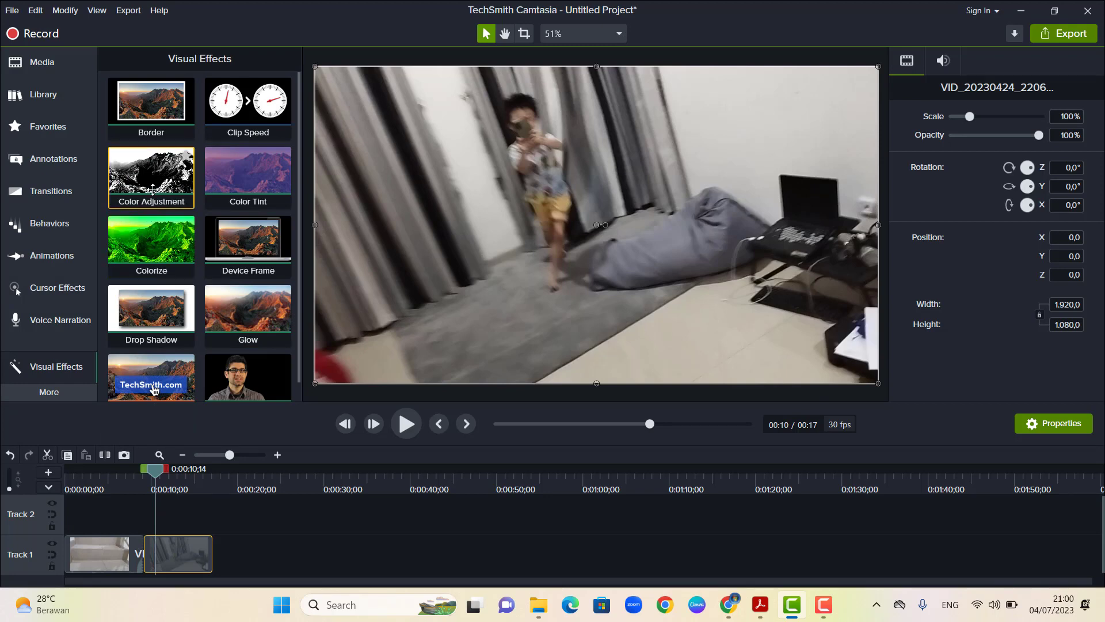
{"action": "left_click_drag", "start_coordinate": [152, 188], "coordinate": [181, 567]}
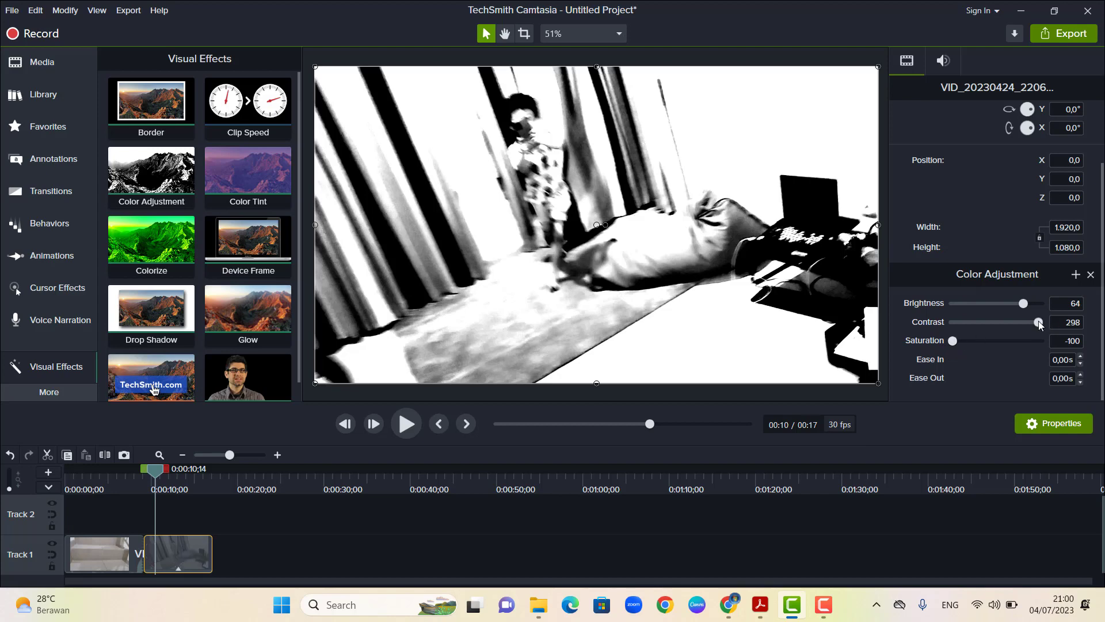
{"action": "left_click_drag", "start_coordinate": [1040, 325], "coordinate": [1022, 304]}
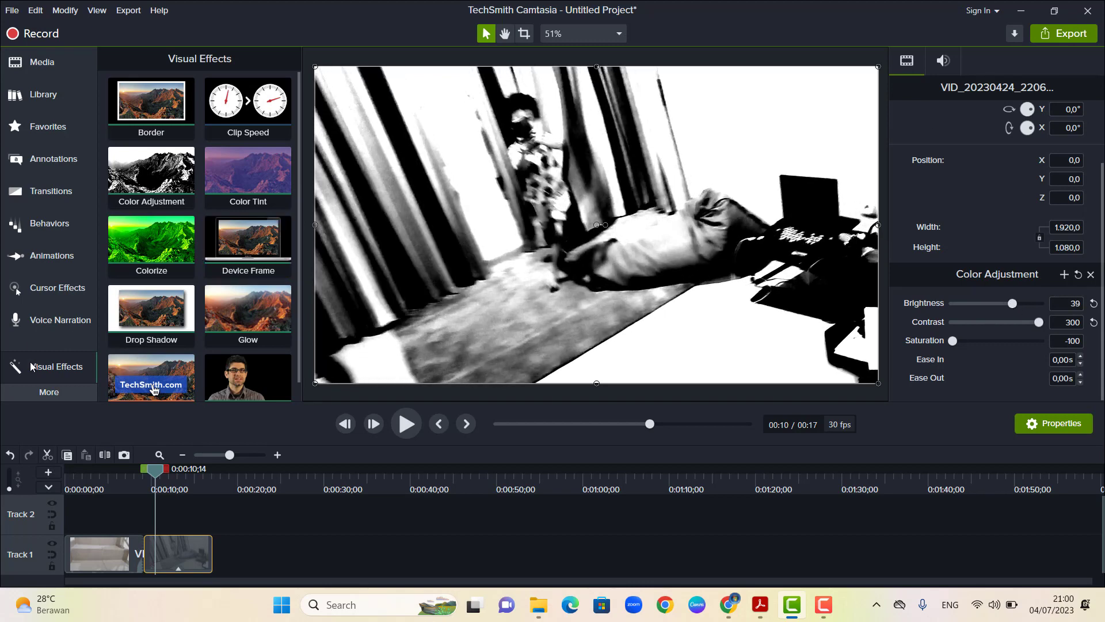
Step: Undo the last brightness change and adjust the frozen segment's Color Adjustment to brightness 17, contrast 220 and saturation -100
{"action": "left_click", "coordinate": [10, 455]}
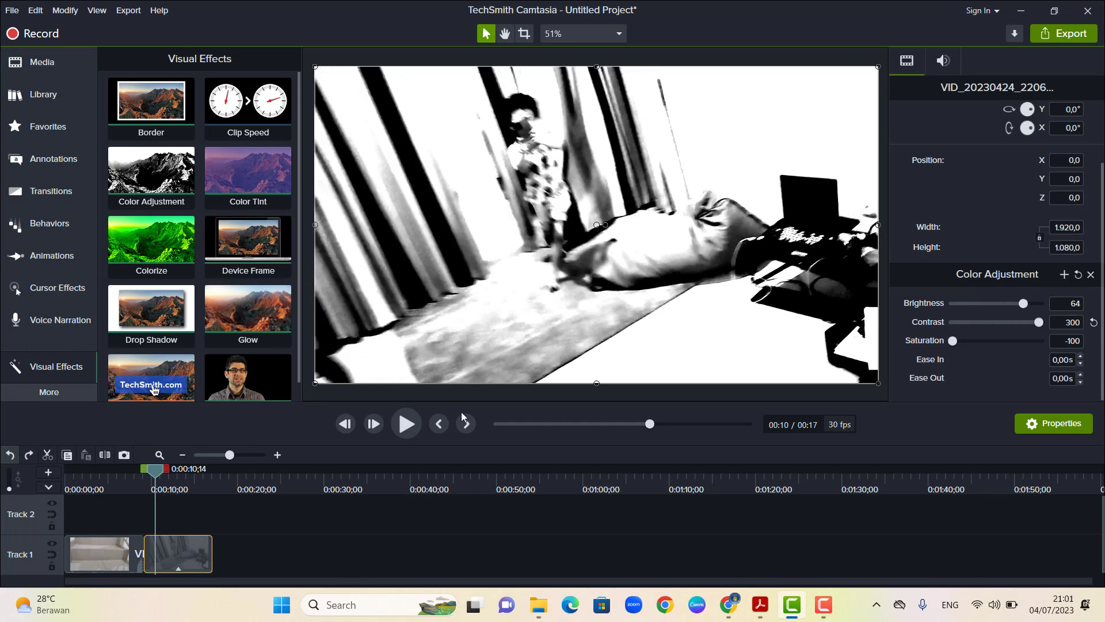
{"action": "mouse_move", "coordinate": [955, 339]}
{"action": "left_mouse_down"}
{"action": "mouse_move", "coordinate": [1031, 350]}
{"action": "mouse_move", "coordinate": [944, 346]}
{"action": "left_mouse_up"}
{"action": "left_click_drag", "start_coordinate": [1028, 323], "coordinate": [1004, 307]}
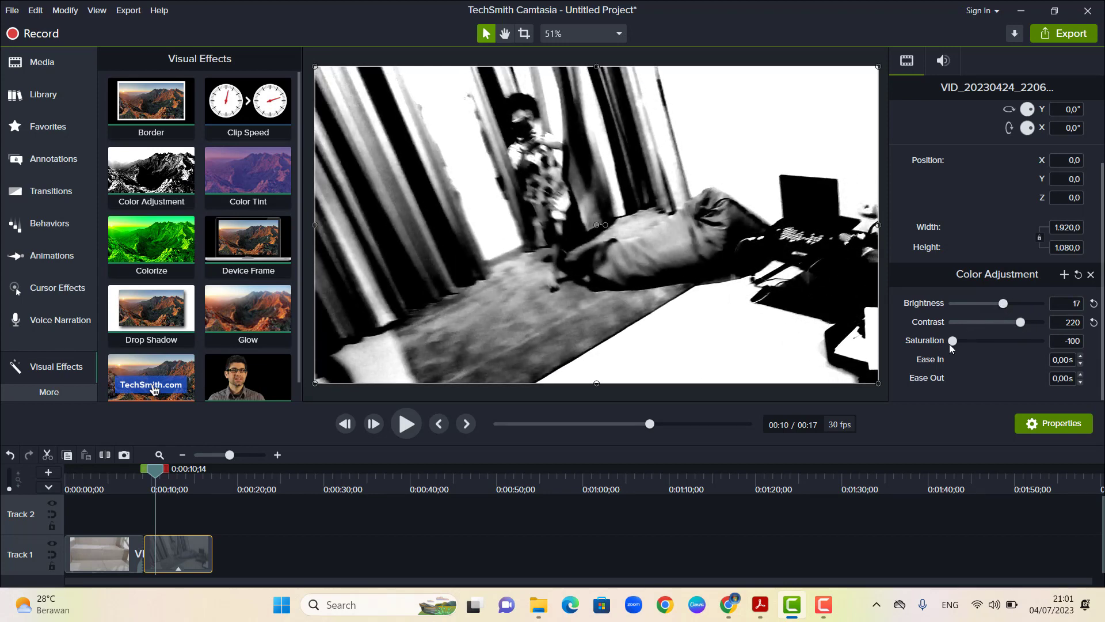
{"action": "left_click_drag", "start_coordinate": [954, 344], "coordinate": [928, 355]}
{"action": "left_click_drag", "start_coordinate": [953, 340], "coordinate": [928, 344]}
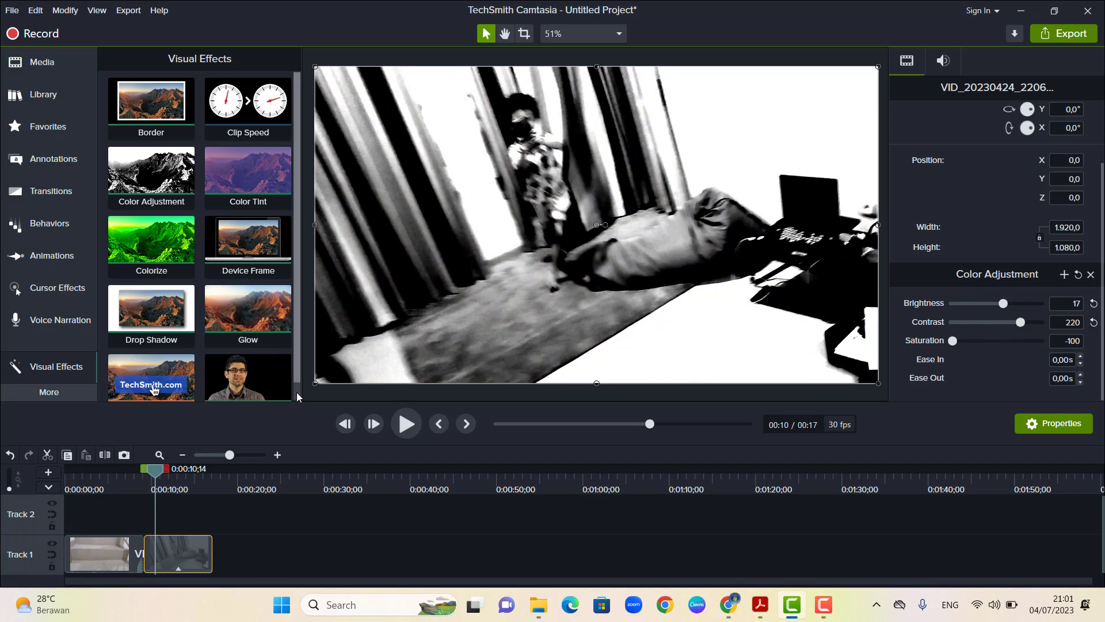
Step: Play back the timeline from just before the frozen segment to check its black-and-white look
{"action": "scroll", "coordinate": [292, 389], "scroll_direction": "down", "scroll_amount": 1}
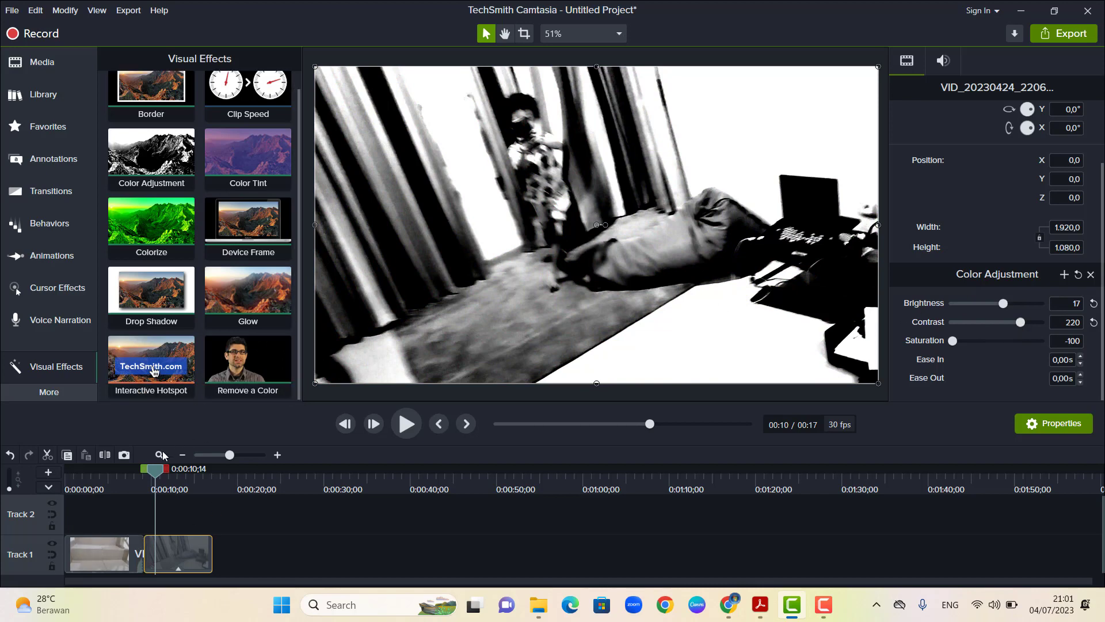
{"action": "left_click_drag", "start_coordinate": [153, 473], "coordinate": [137, 473]}
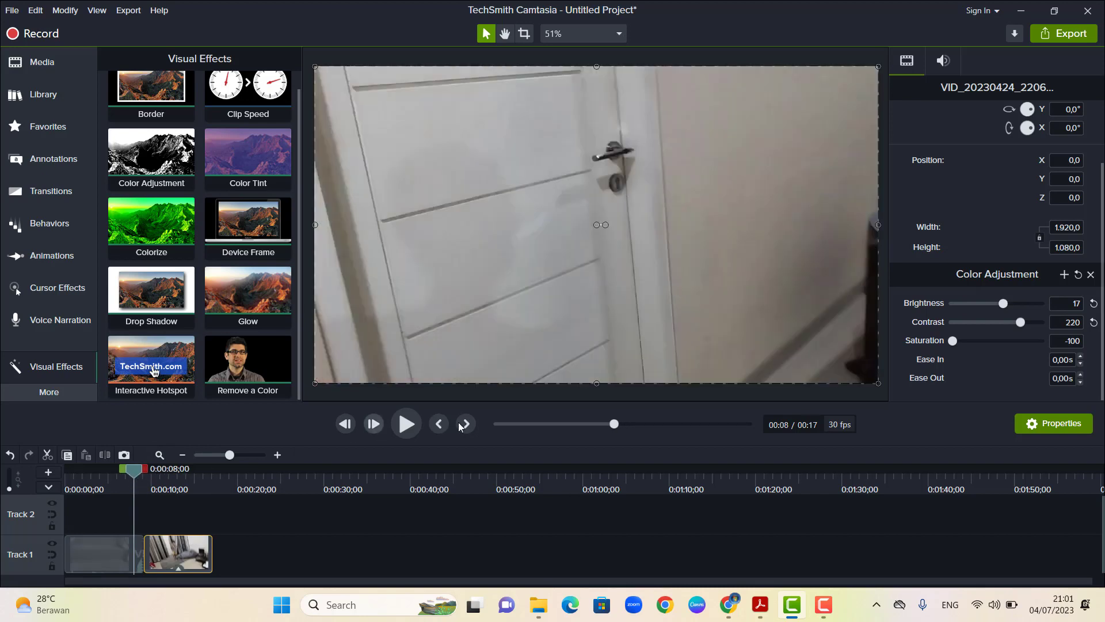
{"action": "left_click", "coordinate": [465, 425]}
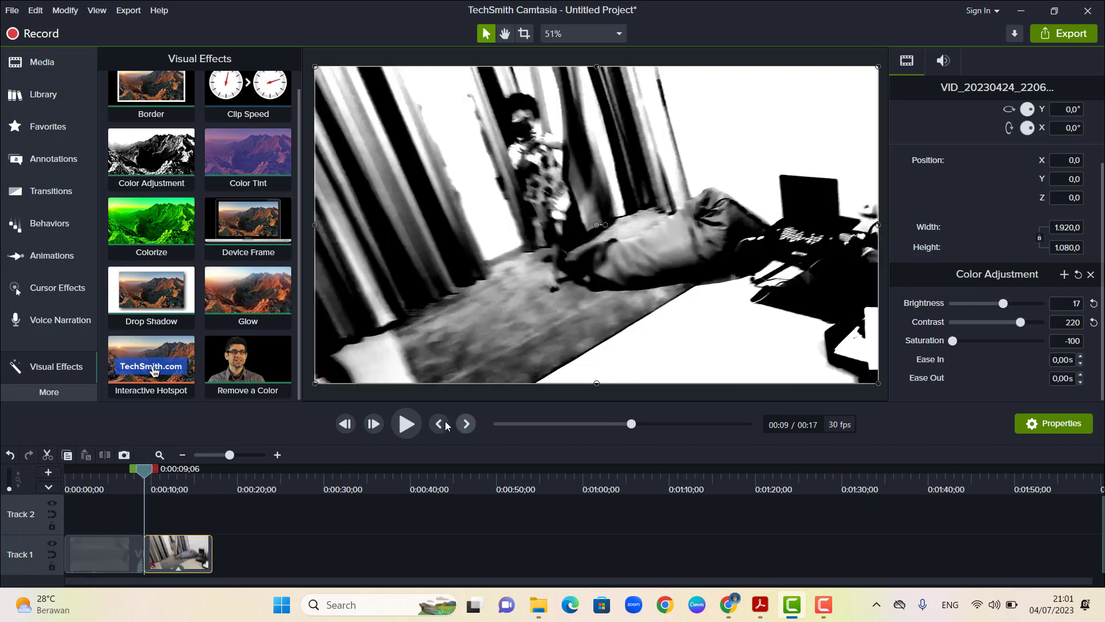
{"action": "left_click", "coordinate": [405, 422]}
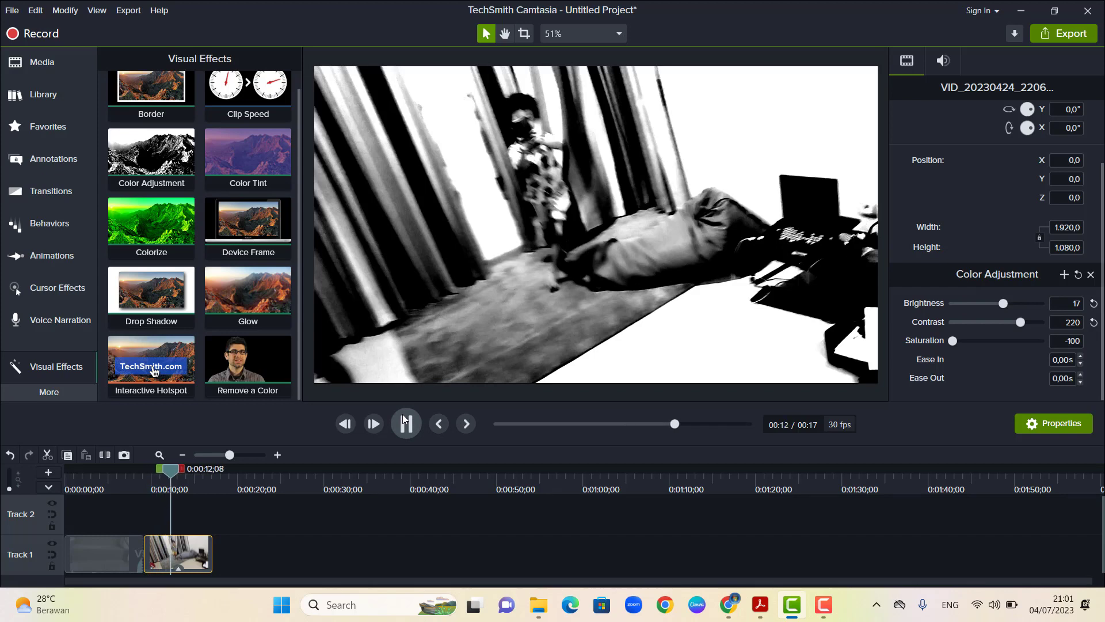
{"action": "left_click", "coordinate": [403, 415]}
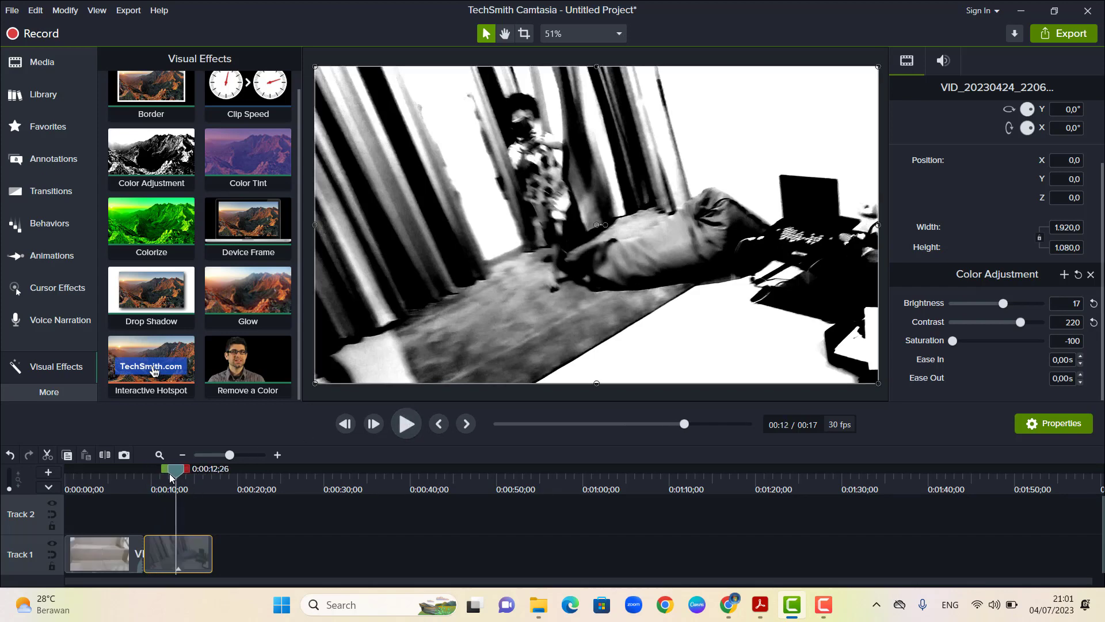
Step: Return the playhead to the start and import the "to be continued green screen" video from the Downloads folder
{"action": "left_click_drag", "start_coordinate": [170, 477], "coordinate": [68, 475]}
{"action": "left_click", "coordinate": [39, 92]}
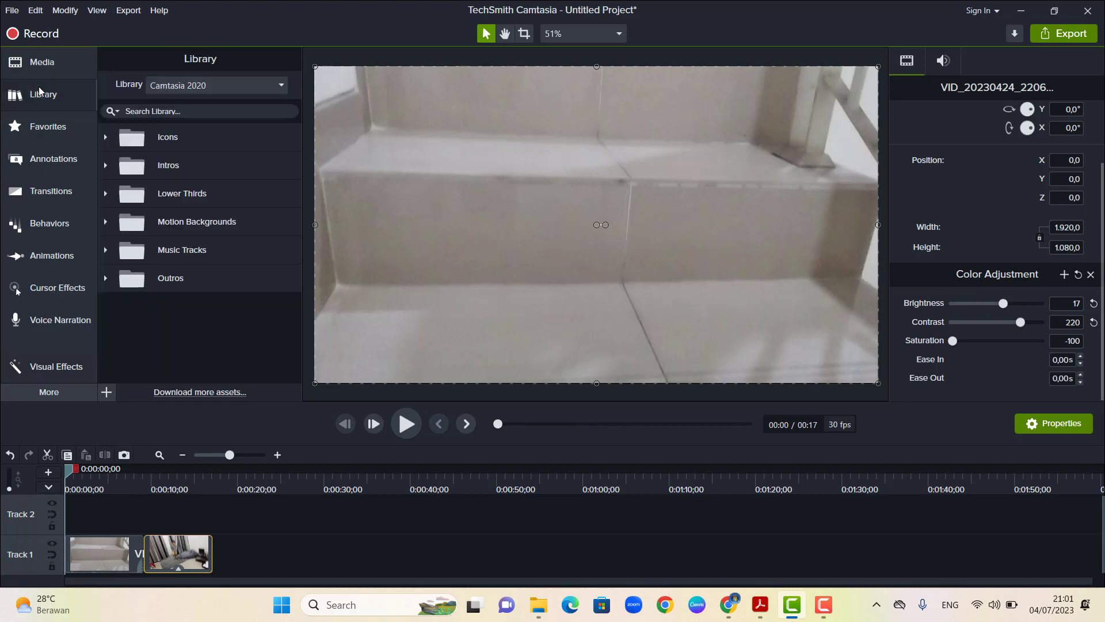
{"action": "left_click", "coordinate": [42, 62]}
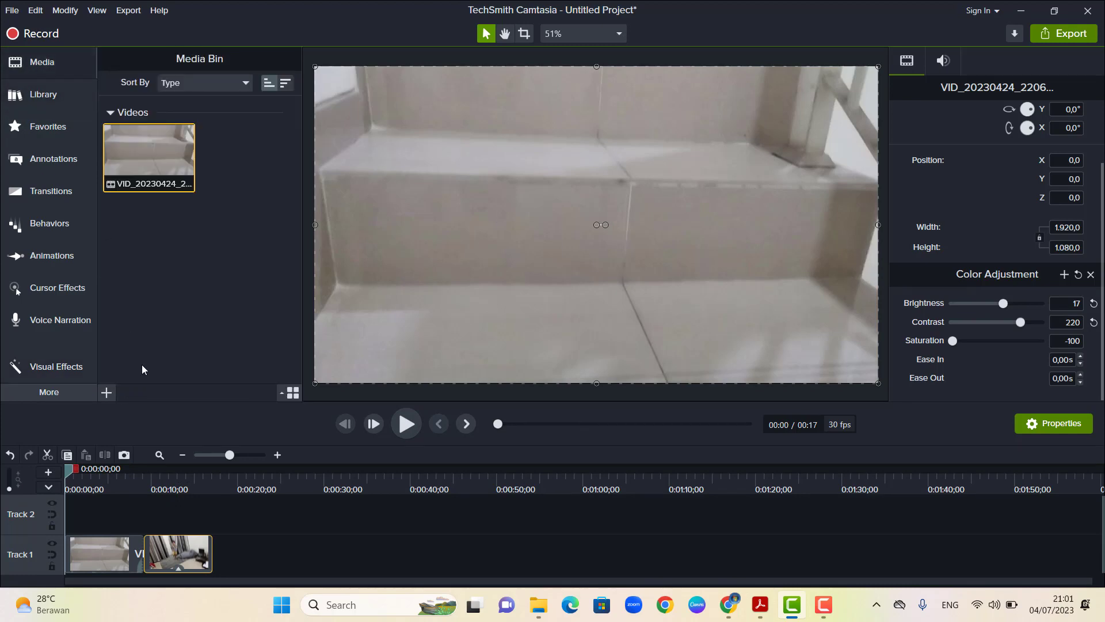
{"action": "left_click", "coordinate": [112, 397]}
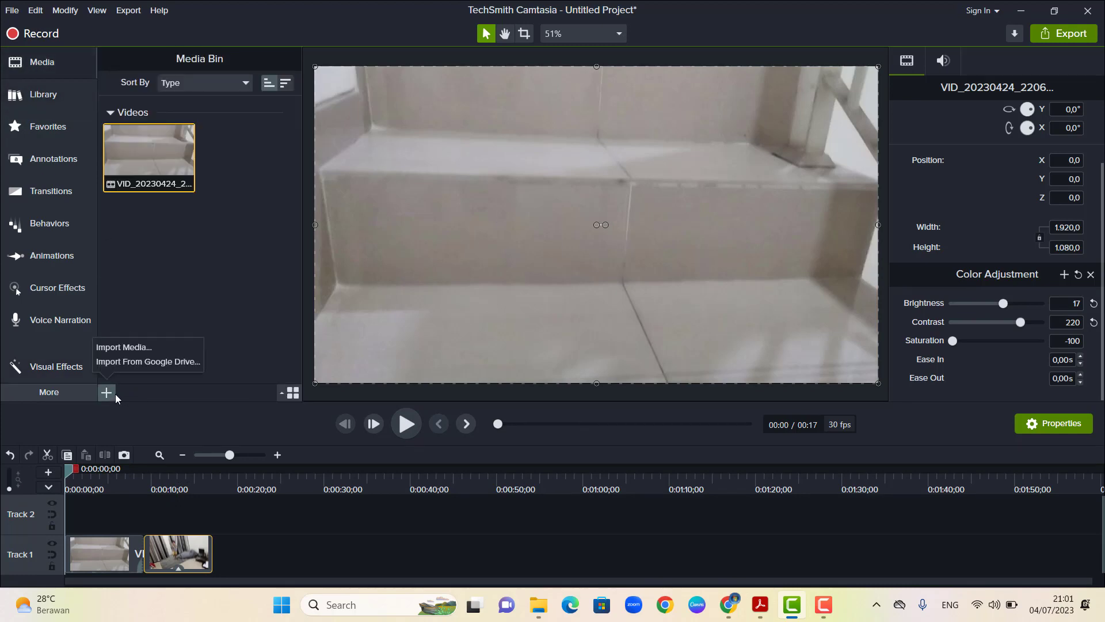
{"action": "left_click", "coordinate": [145, 347]}
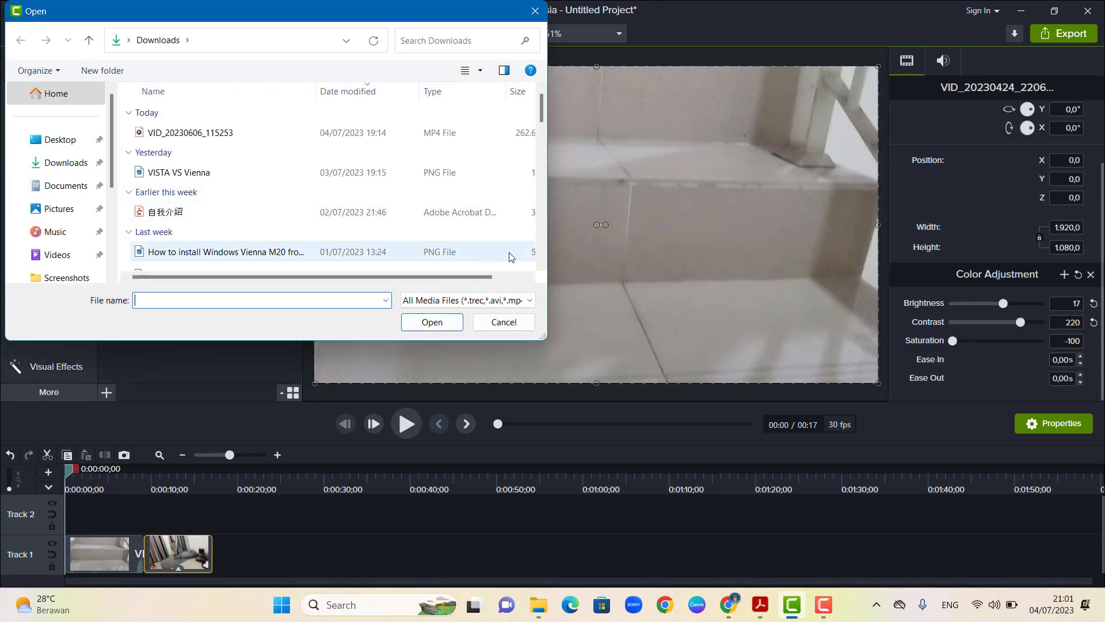
{"action": "scroll", "coordinate": [537, 254], "scroll_direction": "down", "scroll_amount": 3}
{"action": "scroll", "coordinate": [541, 258], "scroll_direction": "down", "scroll_amount": 3}
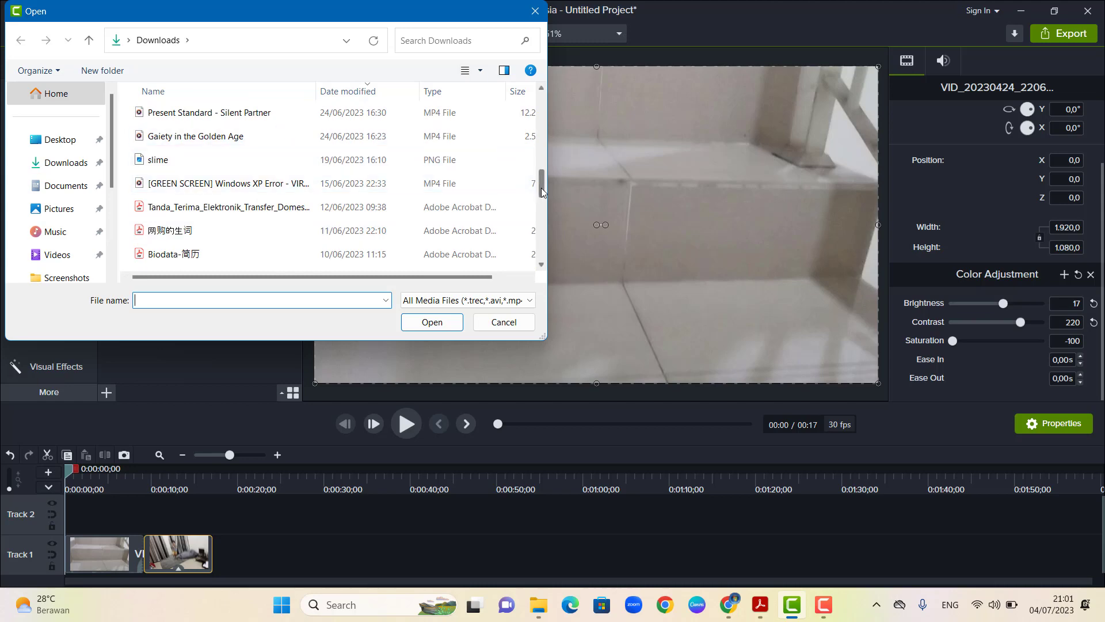
{"action": "left_click_drag", "start_coordinate": [541, 192], "coordinate": [540, 245]}
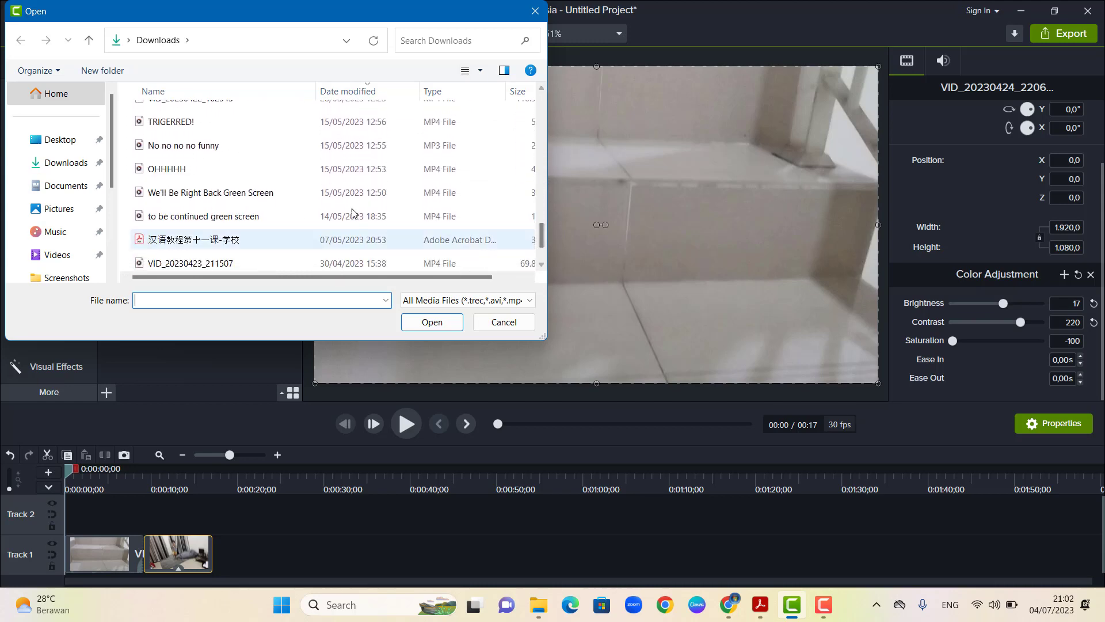
{"action": "double_click", "coordinate": [303, 219]}
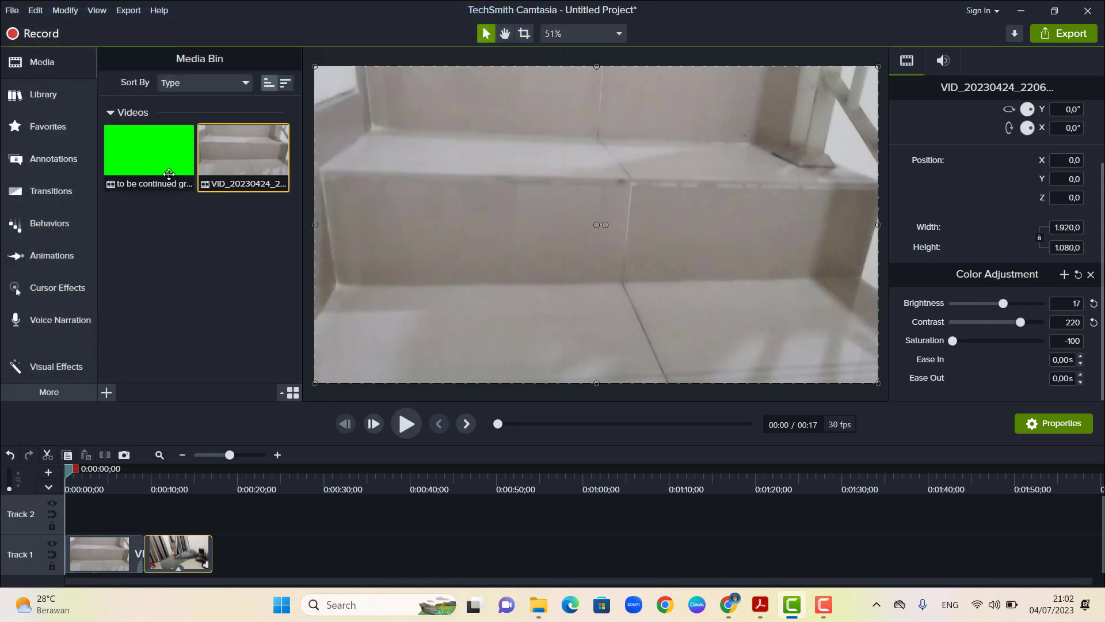
Step: Place the "to be continued green screen" clip at the start of Track 2 and play it back
{"action": "left_click", "coordinate": [165, 160]}
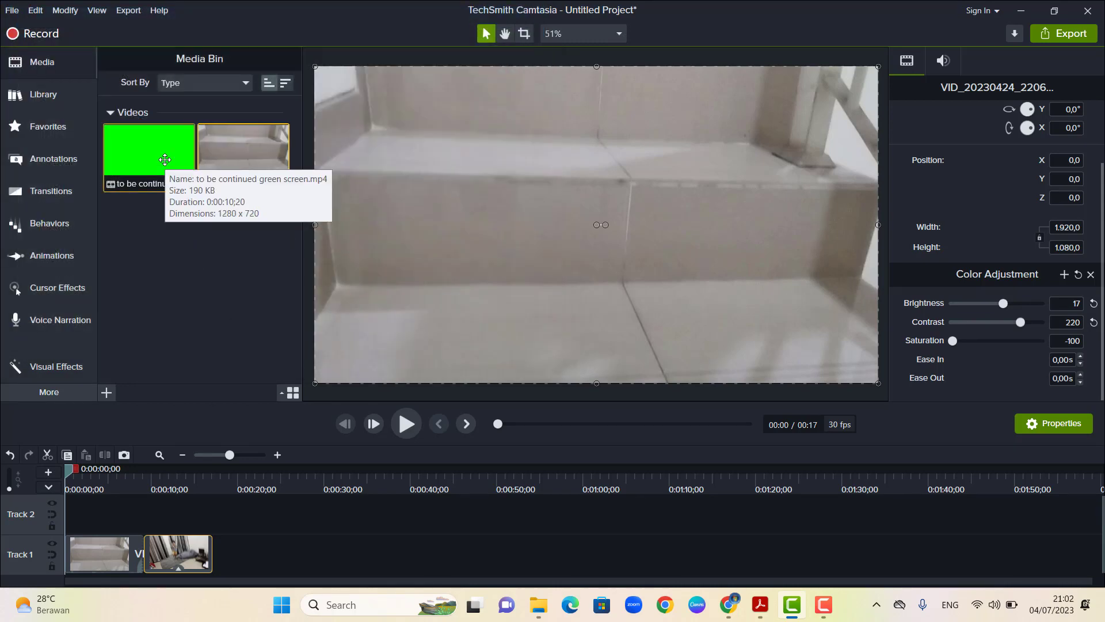
{"action": "left_click_drag", "start_coordinate": [165, 160], "coordinate": [78, 514]}
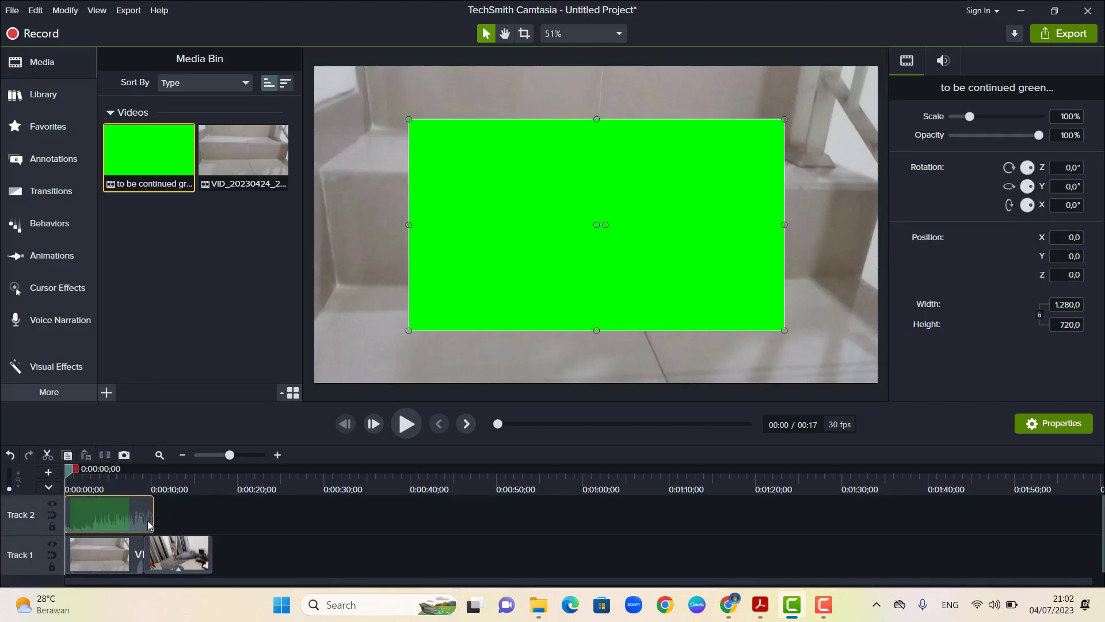
{"action": "left_click_drag", "start_coordinate": [151, 515], "coordinate": [204, 517]}
{"action": "left_click", "coordinate": [411, 421]}
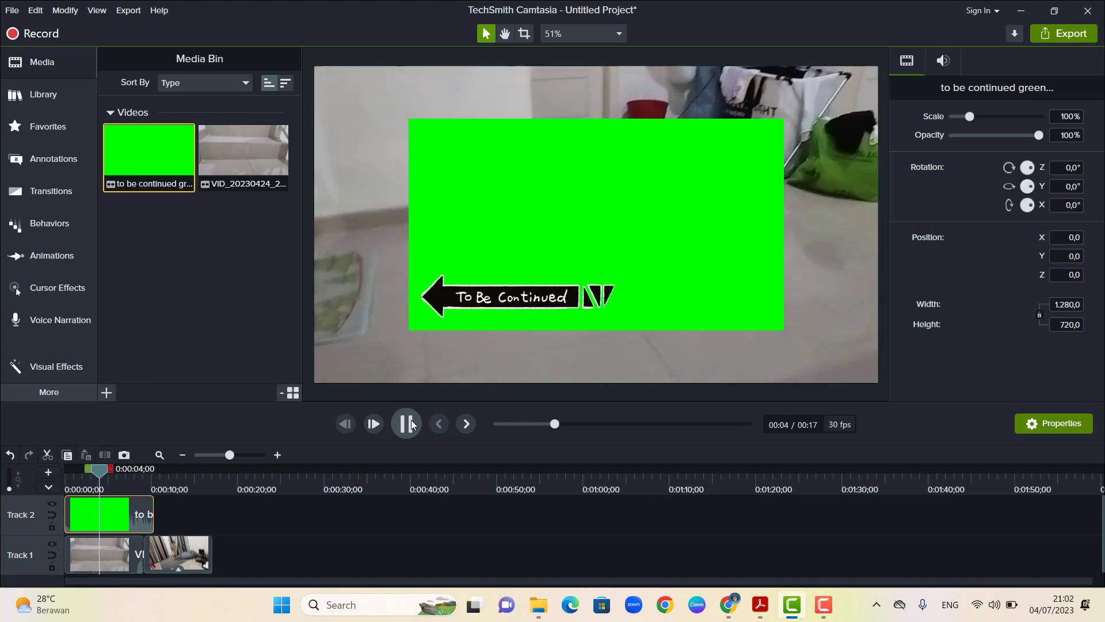
Step: Move the green screen clip along Track 2 so it ends together with the frozen segment, and preview it
{"action": "left_click", "coordinate": [140, 500]}
{"action": "left_click_drag", "start_coordinate": [109, 507], "coordinate": [147, 513]}
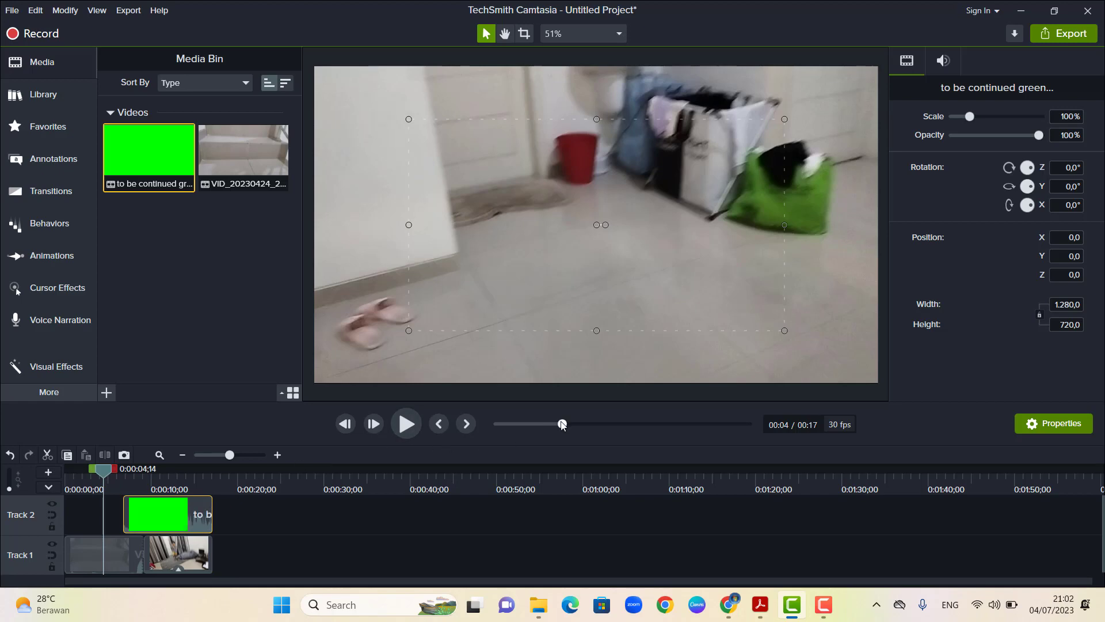
{"action": "left_click", "coordinate": [403, 430]}
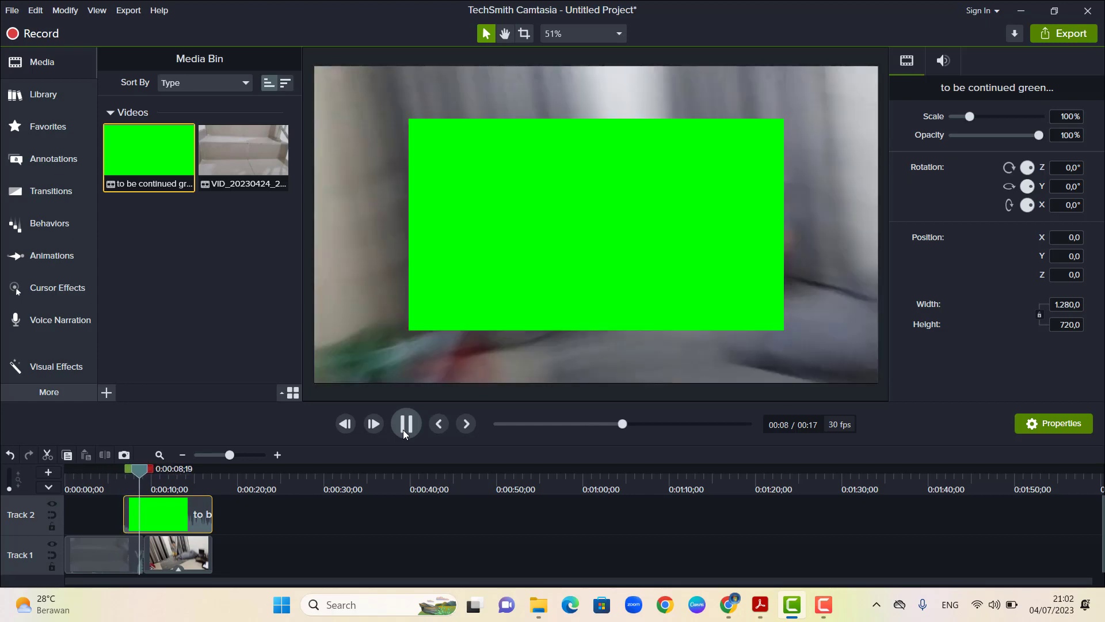
{"action": "left_click", "coordinate": [406, 424]}
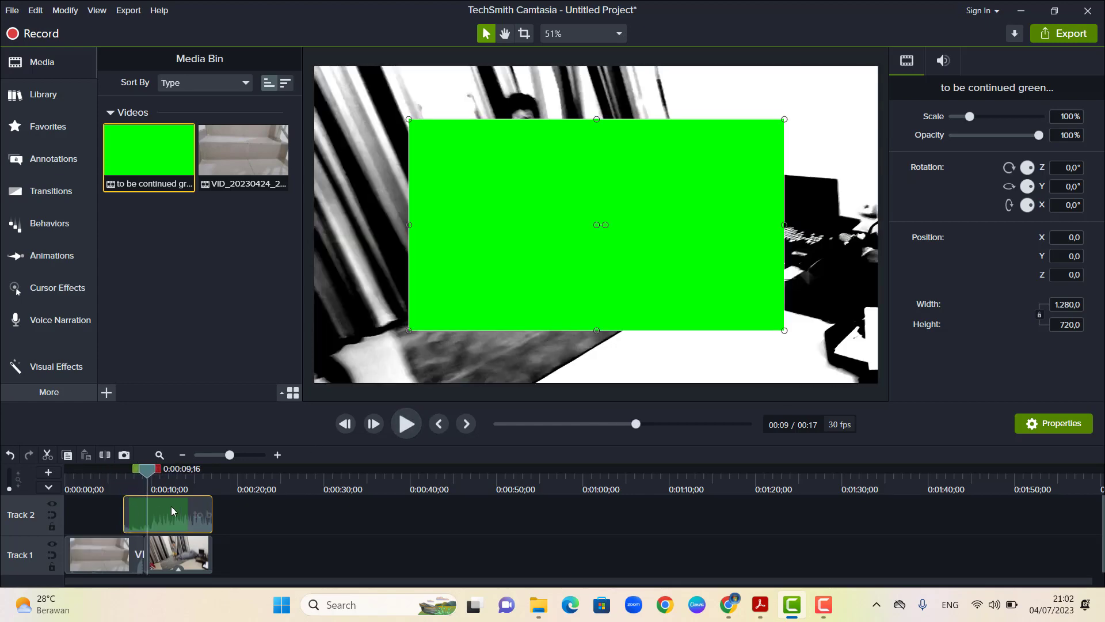
Step: Try shifting the green screen clip earlier on Track 2, and undo the moves
{"action": "mouse_move", "coordinate": [169, 506]}
{"action": "left_mouse_down"}
{"action": "mouse_move", "coordinate": [152, 506]}
{"action": "mouse_move", "coordinate": [161, 509]}
{"action": "left_mouse_up"}
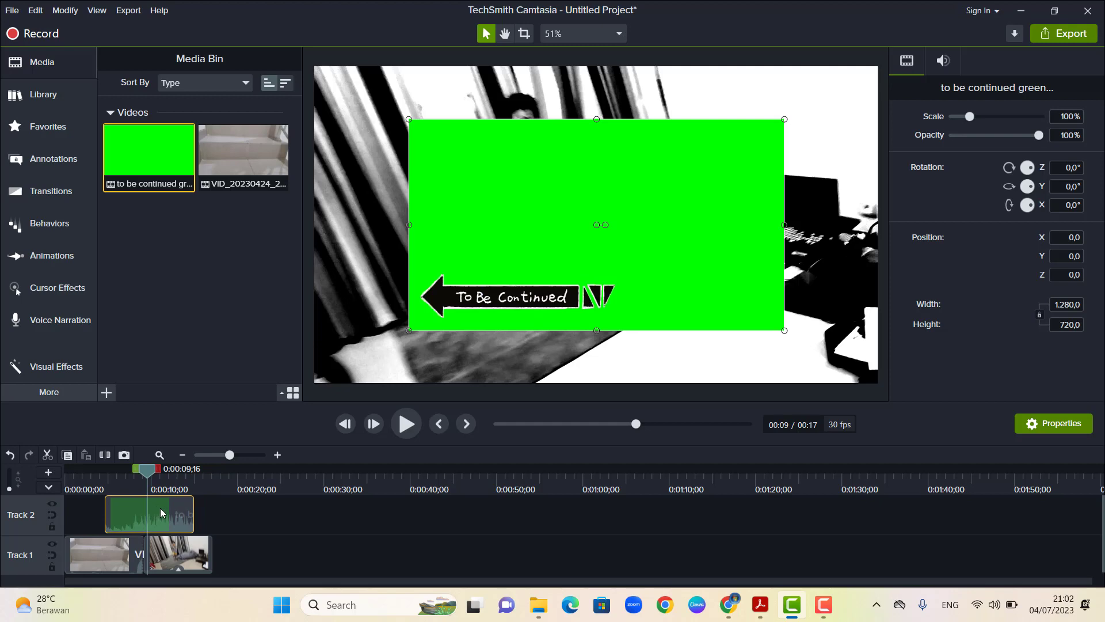
{"action": "key", "text": "ctrl+z"}
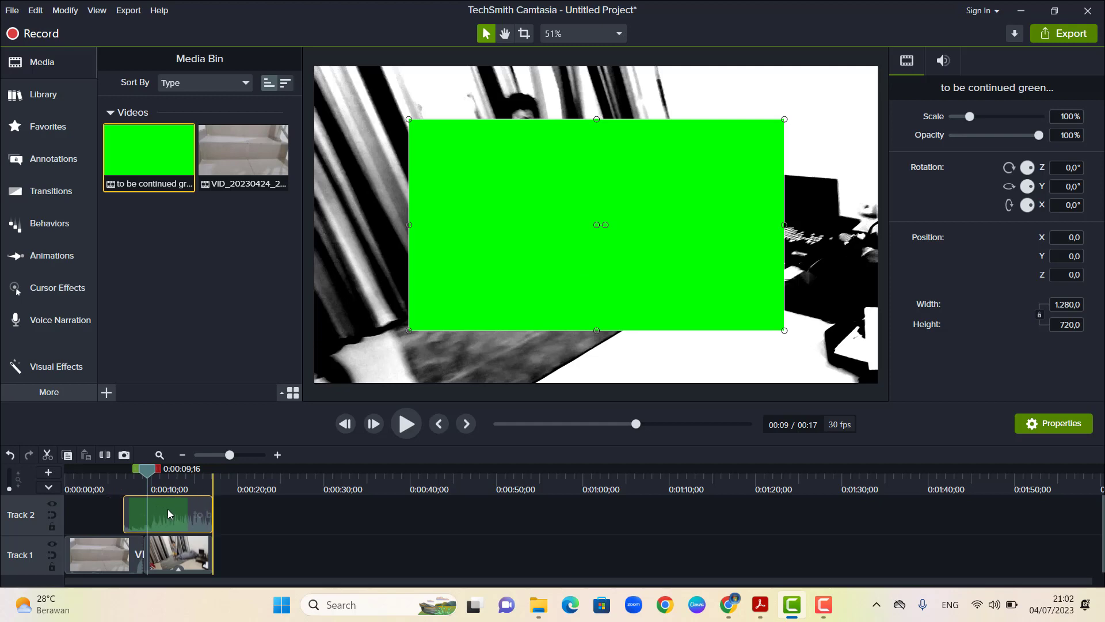
{"action": "left_click_drag", "start_coordinate": [161, 514], "coordinate": [153, 515]}
{"action": "key", "text": "ctrl+z"}
Step: Play back the lead-in to the frozen segment to check the green screen clip's timing
{"action": "left_click_drag", "start_coordinate": [132, 472], "coordinate": [107, 472]}
{"action": "left_click", "coordinate": [408, 428]}
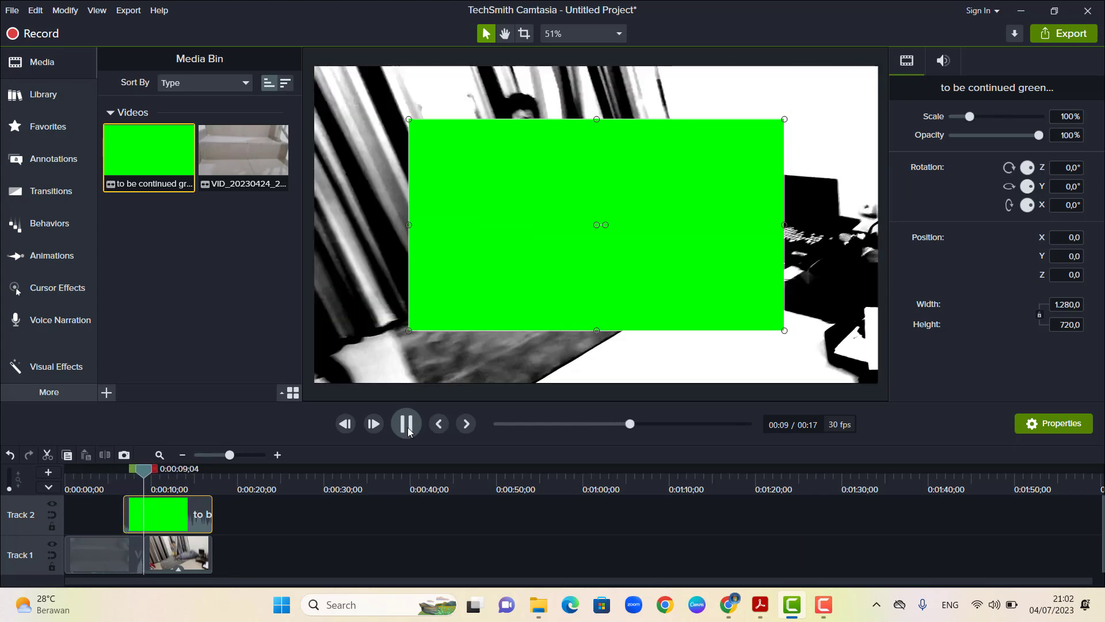
{"action": "left_click", "coordinate": [407, 428]}
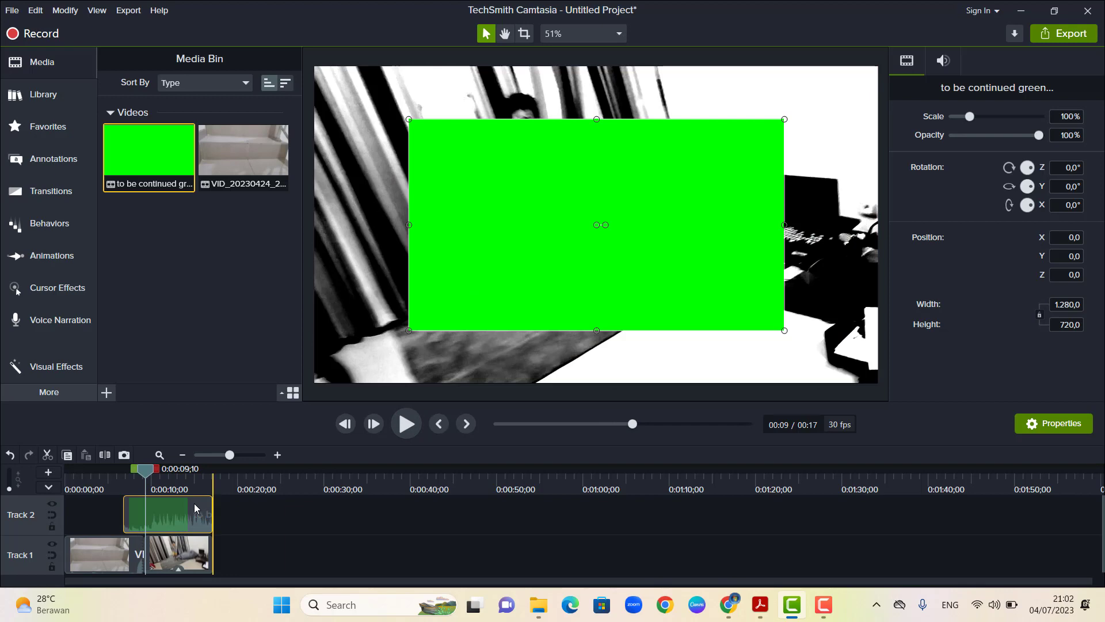
Step: Shift the green screen clip earlier on Track 2 to start at about 6 seconds, and preview the transition
{"action": "left_click_drag", "start_coordinate": [189, 505], "coordinate": [190, 509]}
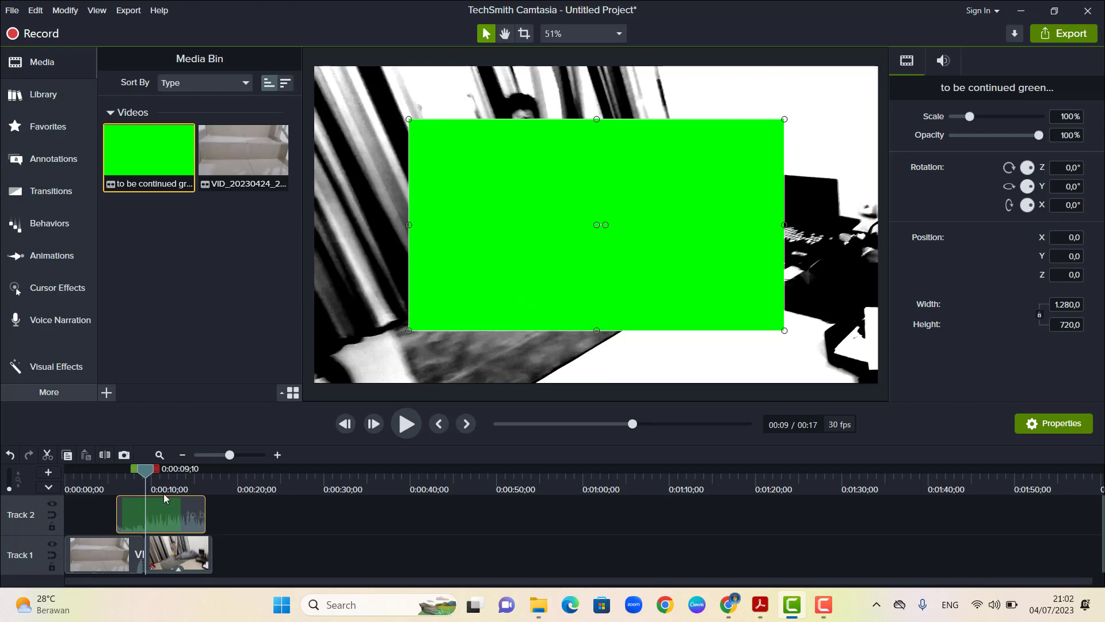
{"action": "left_click_drag", "start_coordinate": [146, 473], "coordinate": [122, 469]}
{"action": "left_click", "coordinate": [406, 423]}
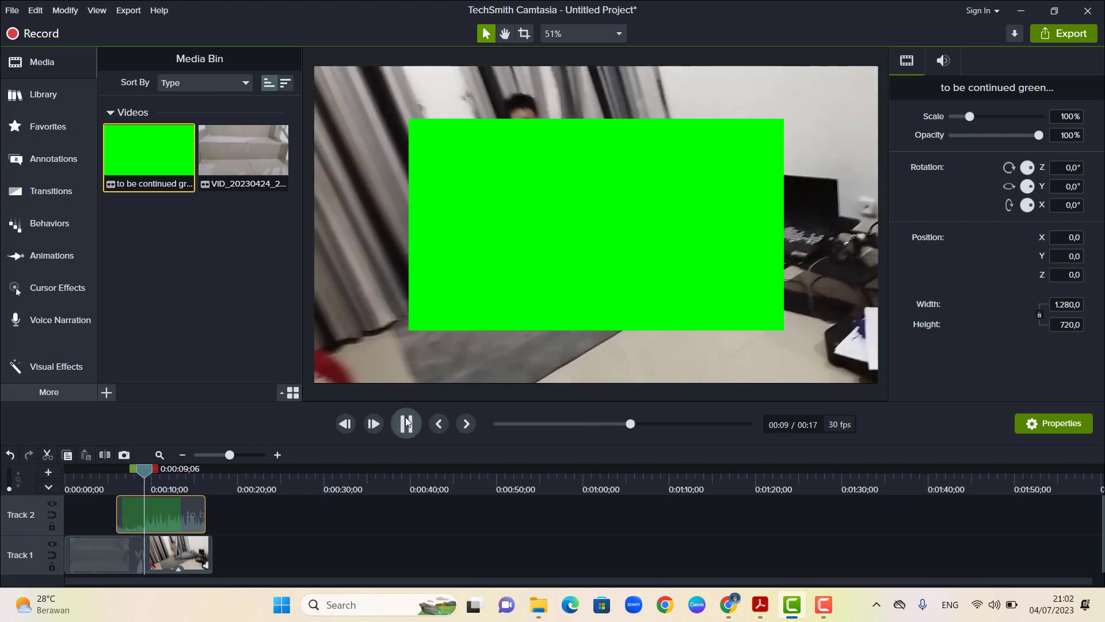
{"action": "left_click", "coordinate": [406, 423]}
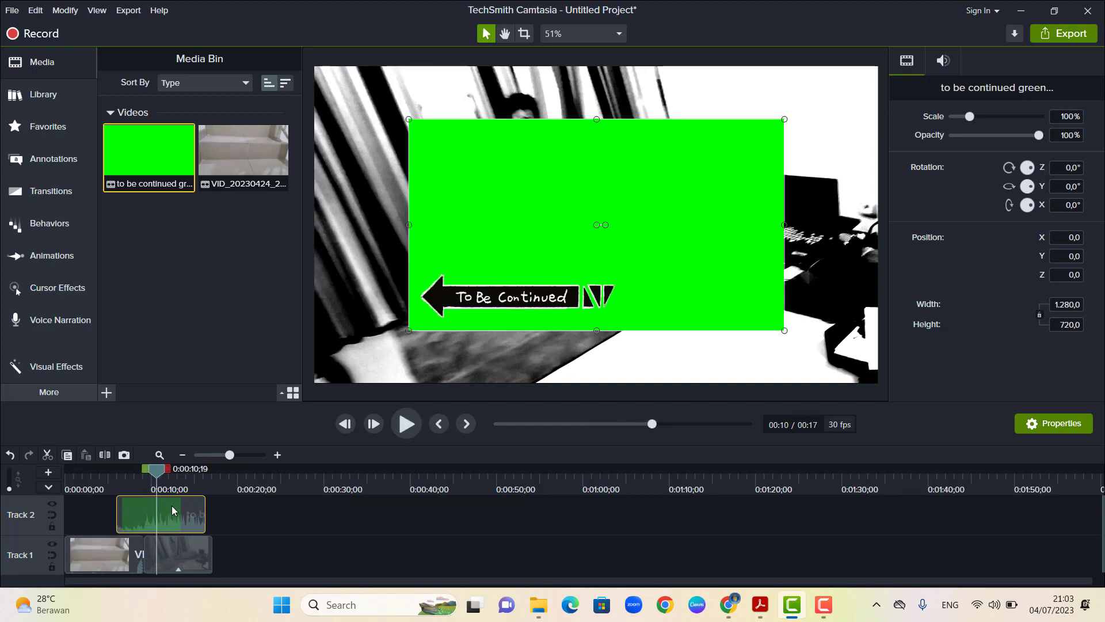
Step: Fine-tune the green screen clip to start at about 5 seconds on Track 2, previewing its timing against the freeze frame
{"action": "left_click_drag", "start_coordinate": [172, 506], "coordinate": [164, 510]}
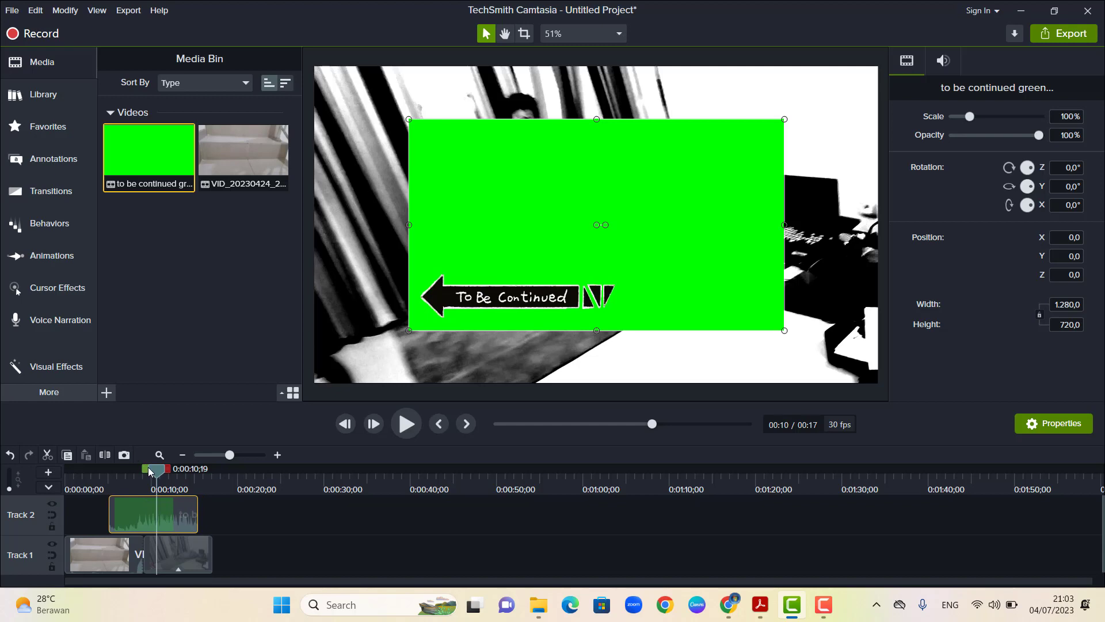
{"action": "left_click_drag", "start_coordinate": [155, 473], "coordinate": [137, 471]}
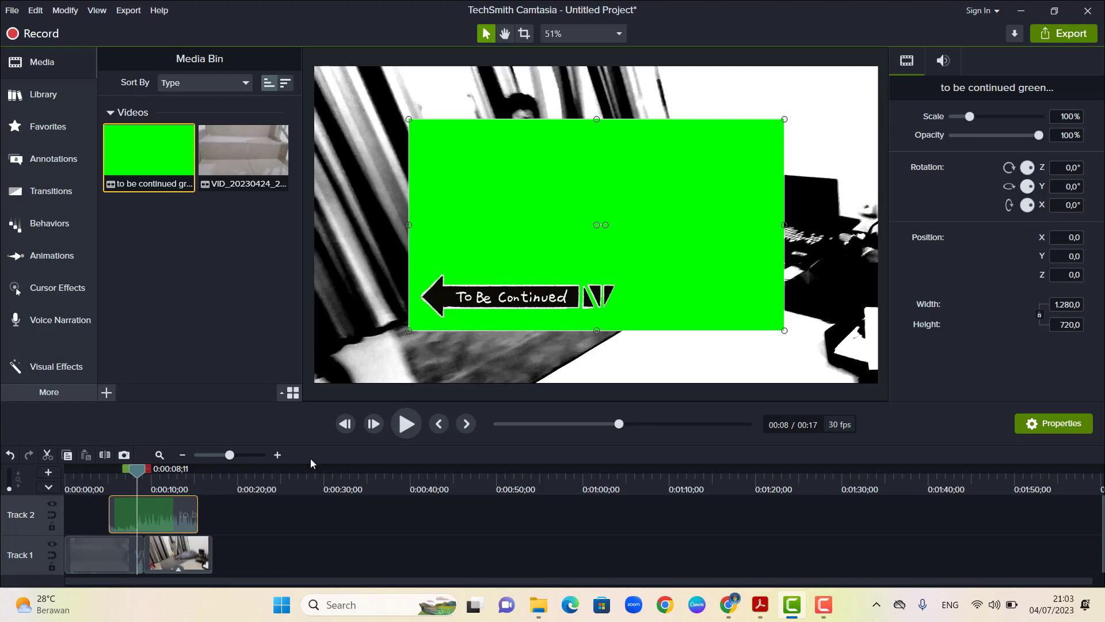
{"action": "left_click", "coordinate": [413, 424]}
{"action": "left_click", "coordinate": [412, 424]}
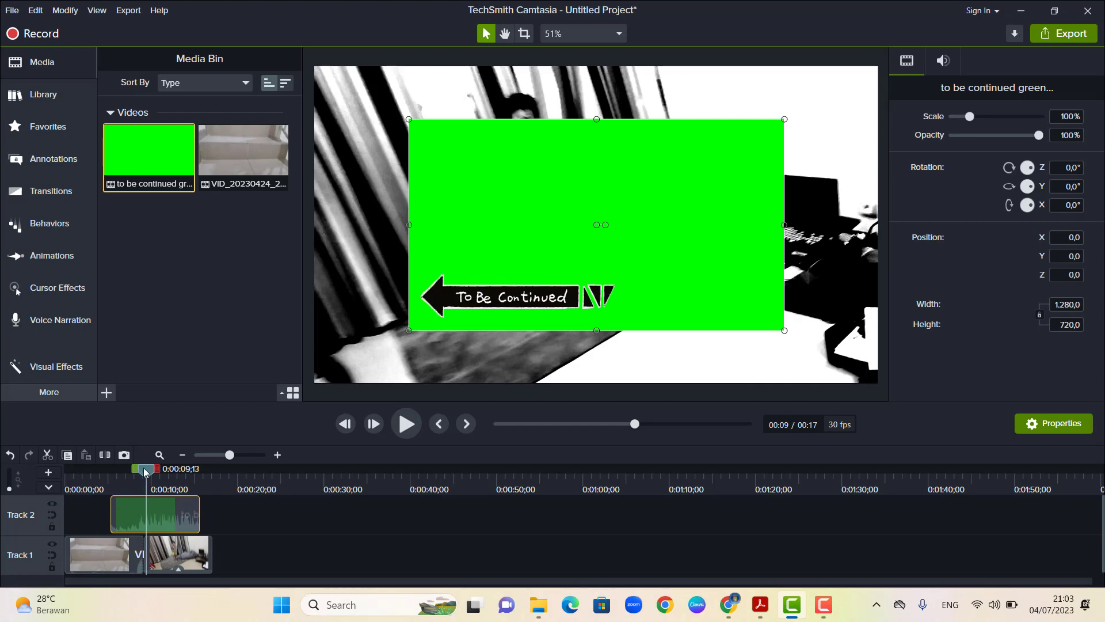
{"action": "left_click_drag", "start_coordinate": [144, 472], "coordinate": [140, 472]}
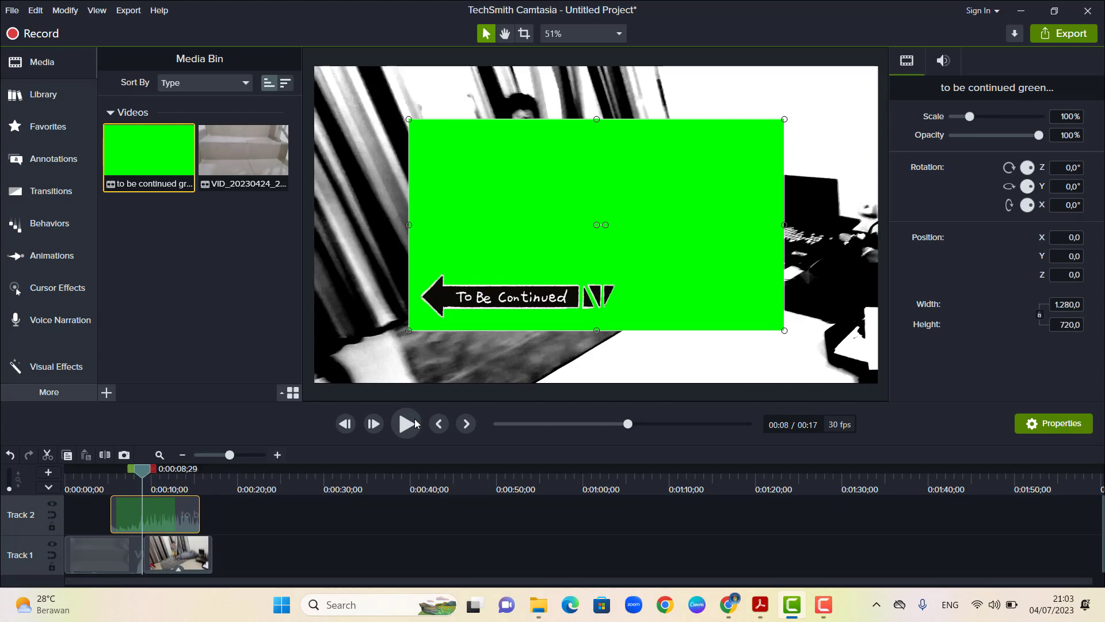
{"action": "left_click", "coordinate": [416, 424]}
{"action": "left_click", "coordinate": [416, 424]}
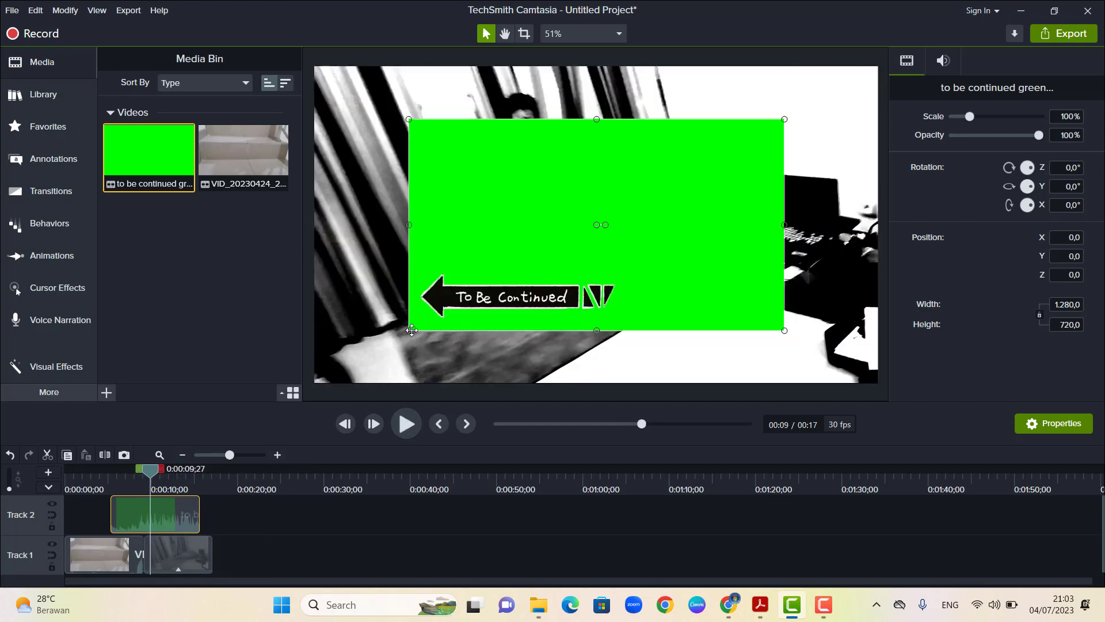
Step: Enlarge the green screen clip on the canvas to 150% scale so it fills the whole 1920 x 1080 frame
{"action": "left_click_drag", "start_coordinate": [398, 337], "coordinate": [315, 384]}
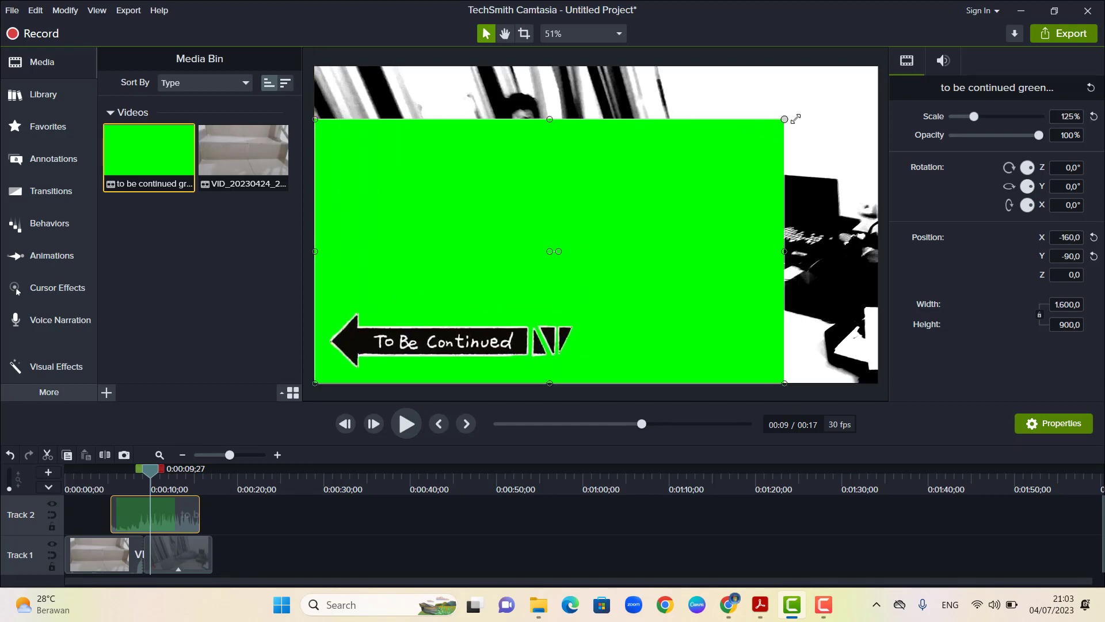
{"action": "left_click_drag", "start_coordinate": [795, 118], "coordinate": [883, 65]}
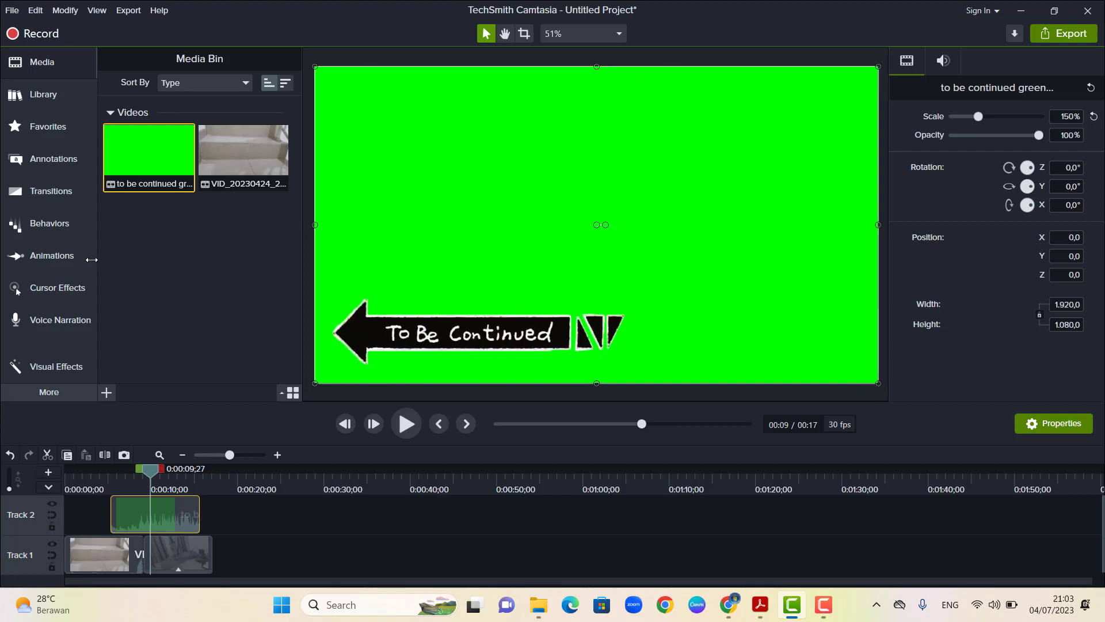
Step: Apply the Remove a Color effect to the green screen clip on Track 2 and set its softness to 6%
{"action": "left_click", "coordinate": [51, 372]}
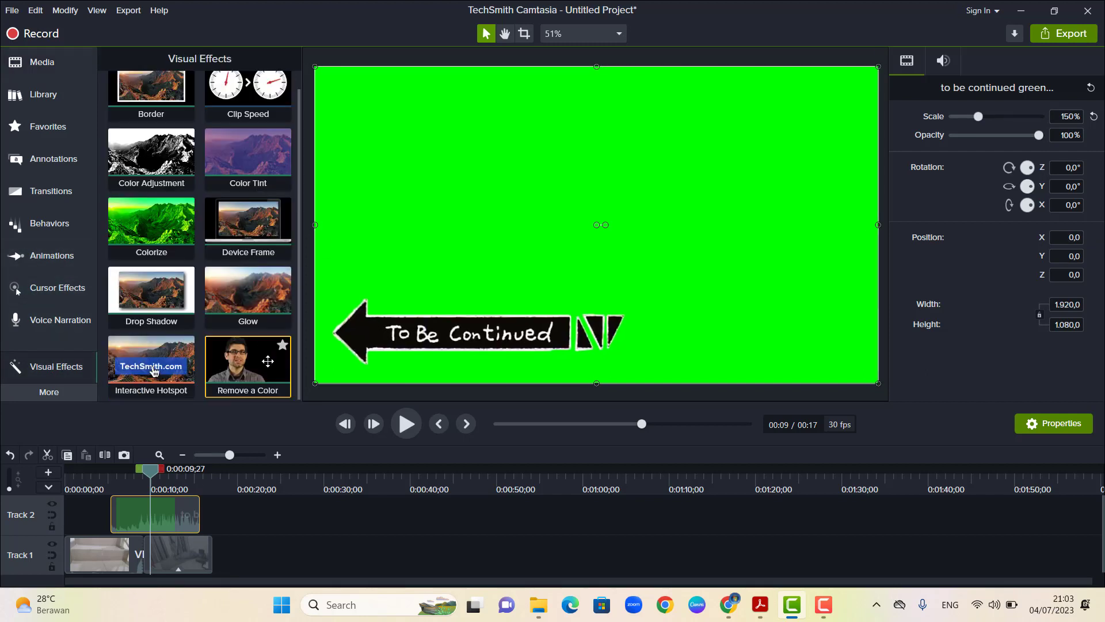
{"action": "left_click_drag", "start_coordinate": [268, 361], "coordinate": [159, 511]}
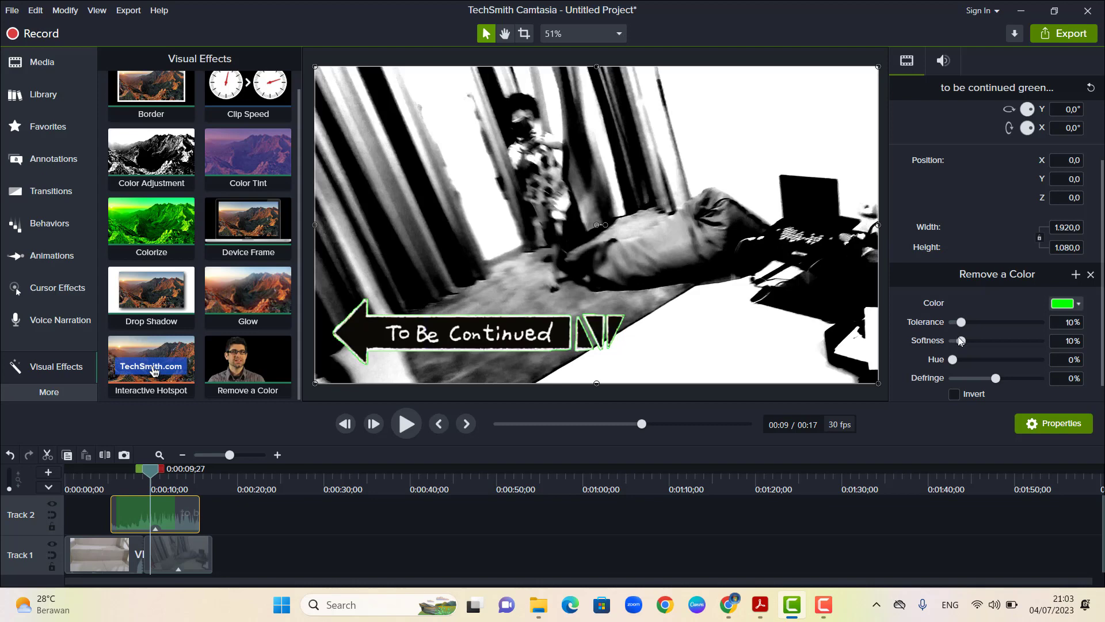
{"action": "left_click_drag", "start_coordinate": [960, 341], "coordinate": [1063, 349]}
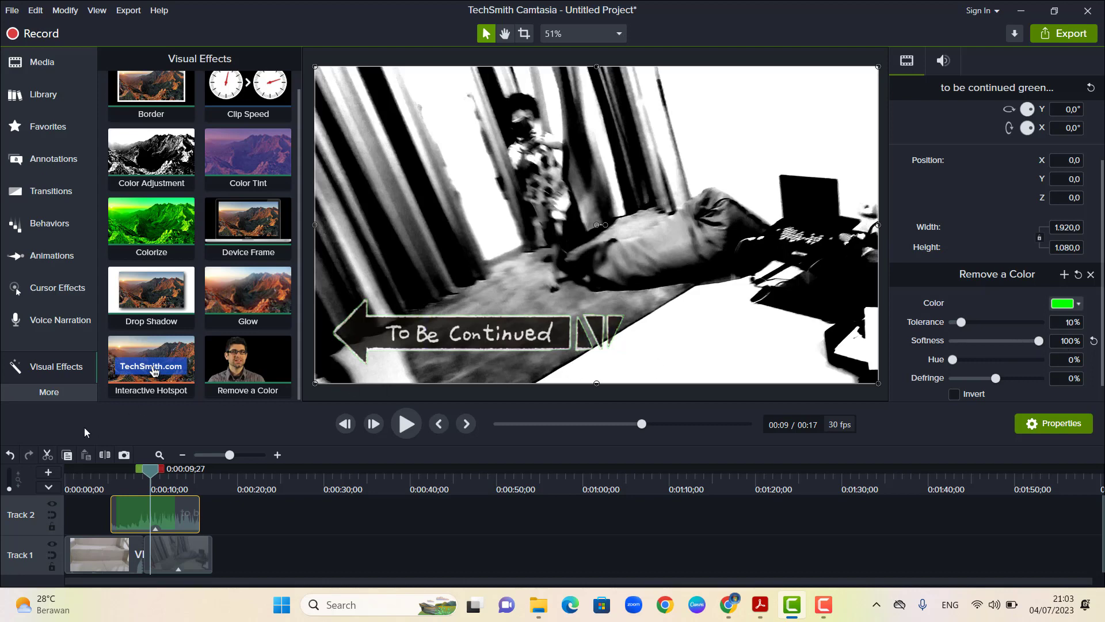
{"action": "left_click", "coordinate": [15, 456]}
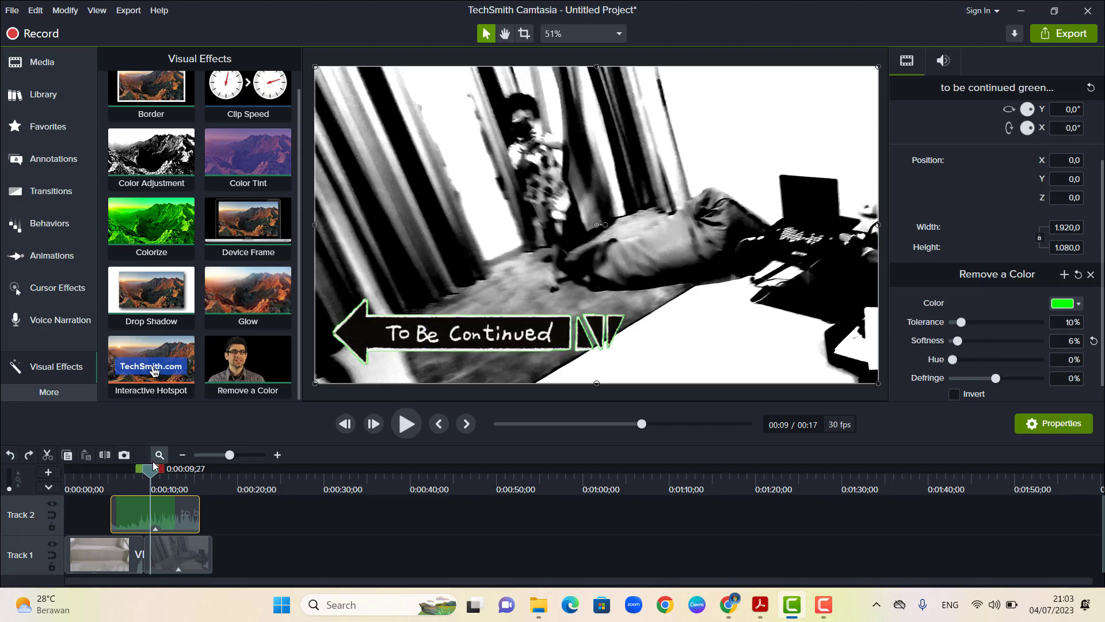
Step: Play the project from the beginning to about 11 seconds to check the keyed "To Be Continued" overlay on the freeze frame
{"action": "left_click_drag", "start_coordinate": [144, 473], "coordinate": [35, 475]}
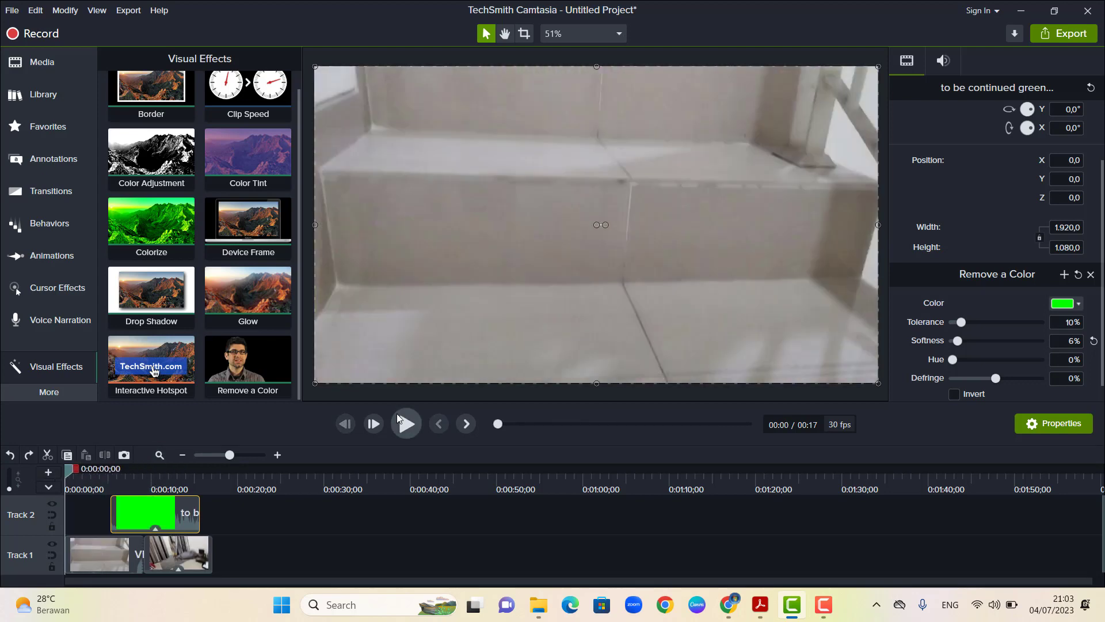
{"action": "left_click", "coordinate": [398, 423]}
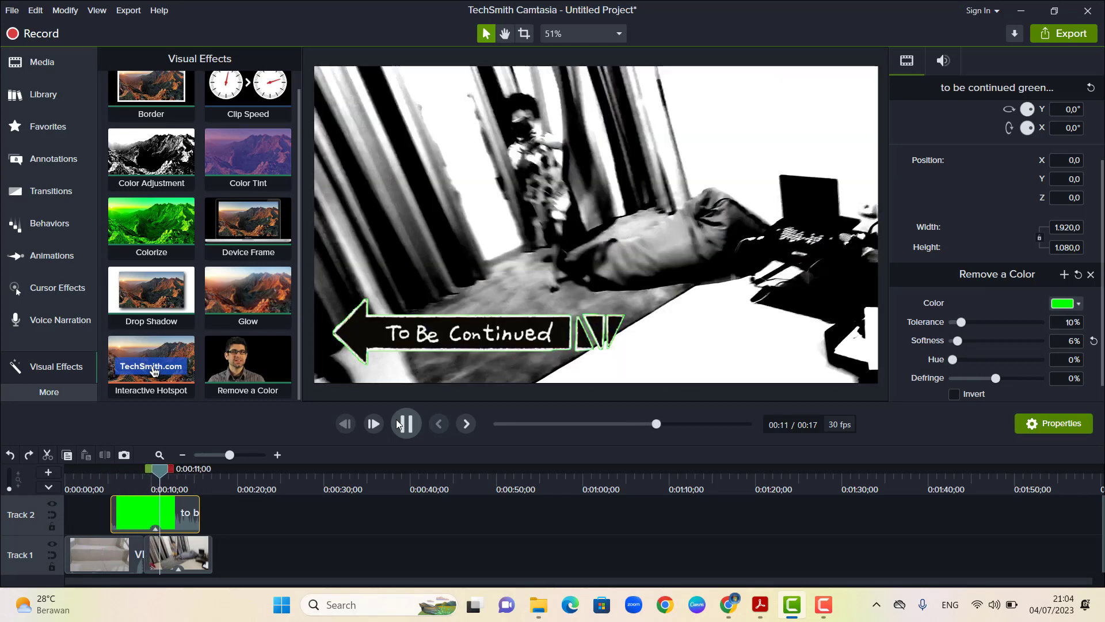
{"action": "left_click", "coordinate": [397, 425]}
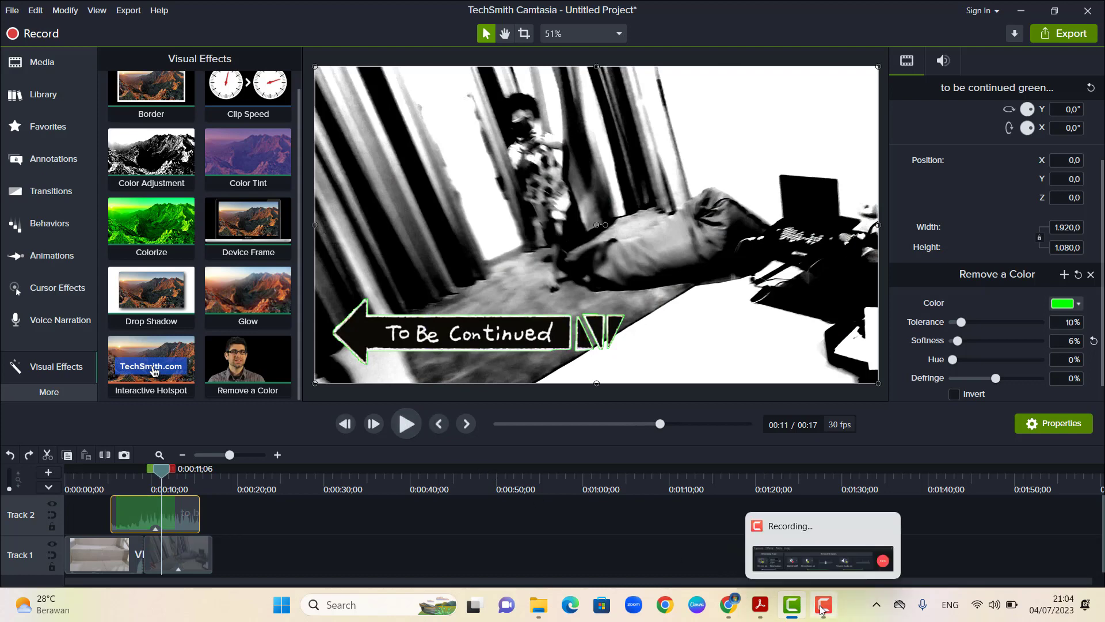
{"action": "left_click", "coordinate": [883, 575]}
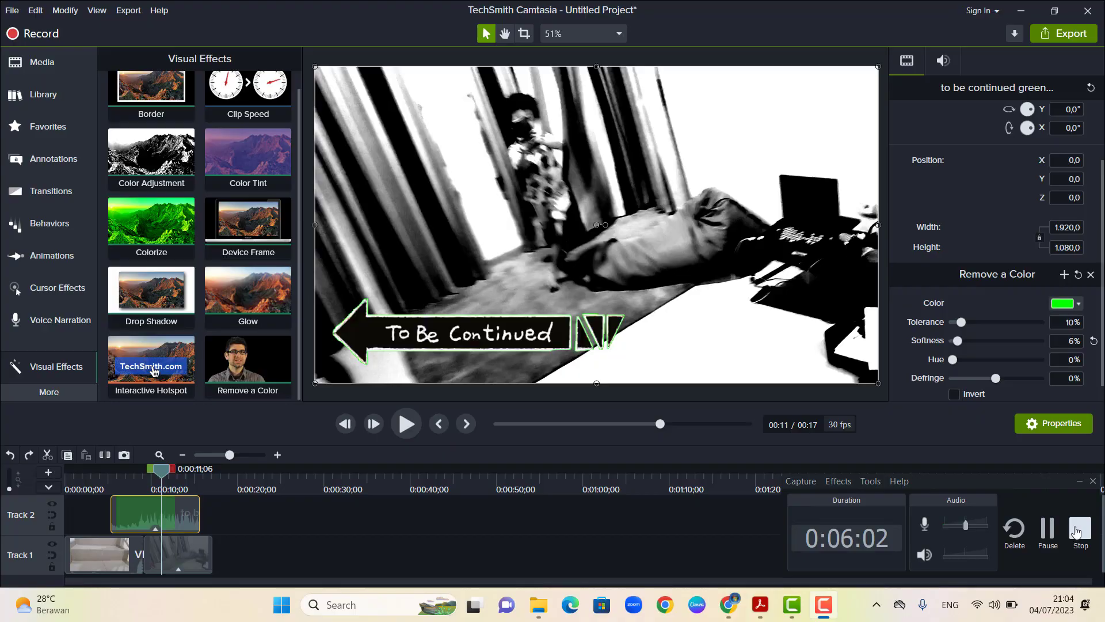
{"action": "left_click", "coordinate": [1076, 531]}
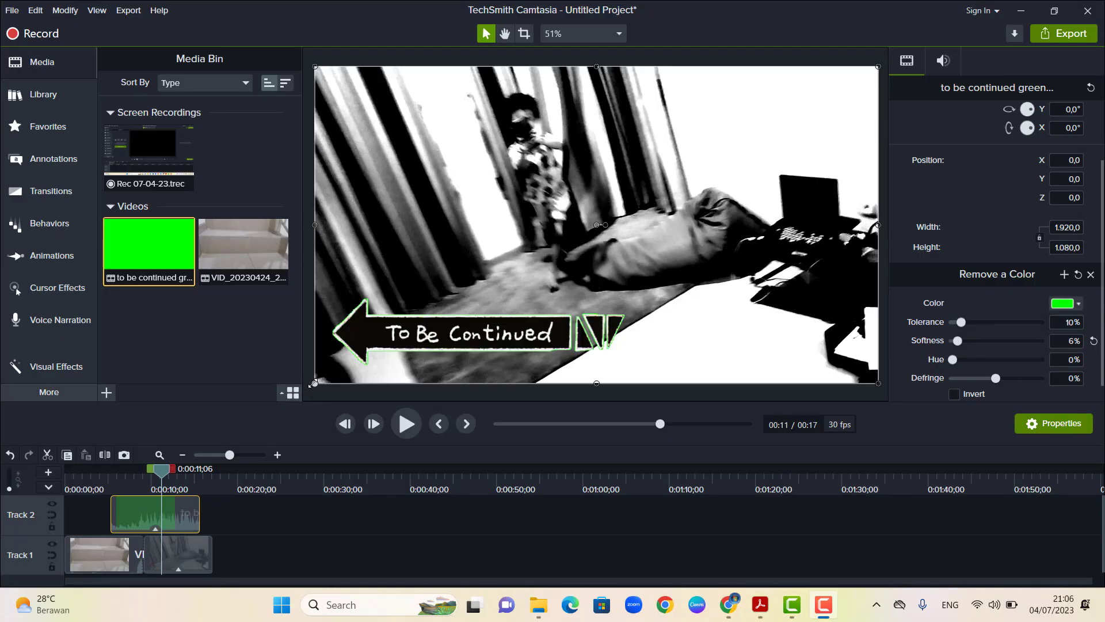
Step: Shrink the "To Be Continued" overlay to about 1565 x 880 and place it in the canvas's lower-left area at about X -177.5, Y -70.8
{"action": "left_click_drag", "start_coordinate": [314, 383], "coordinate": [418, 325]}
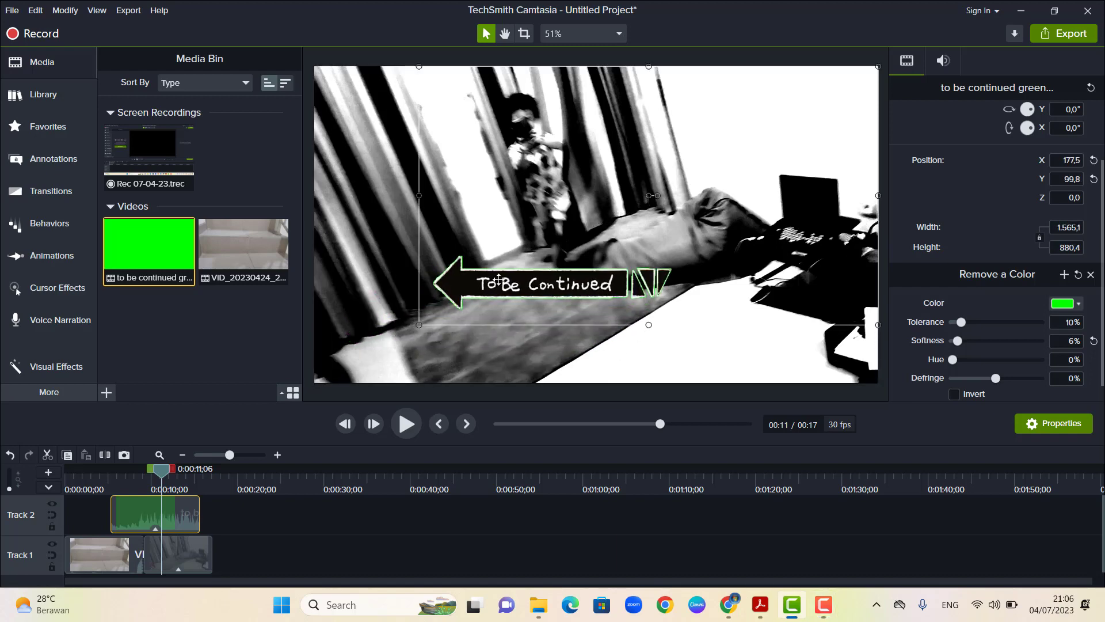
{"action": "left_click_drag", "start_coordinate": [644, 223], "coordinate": [543, 273]}
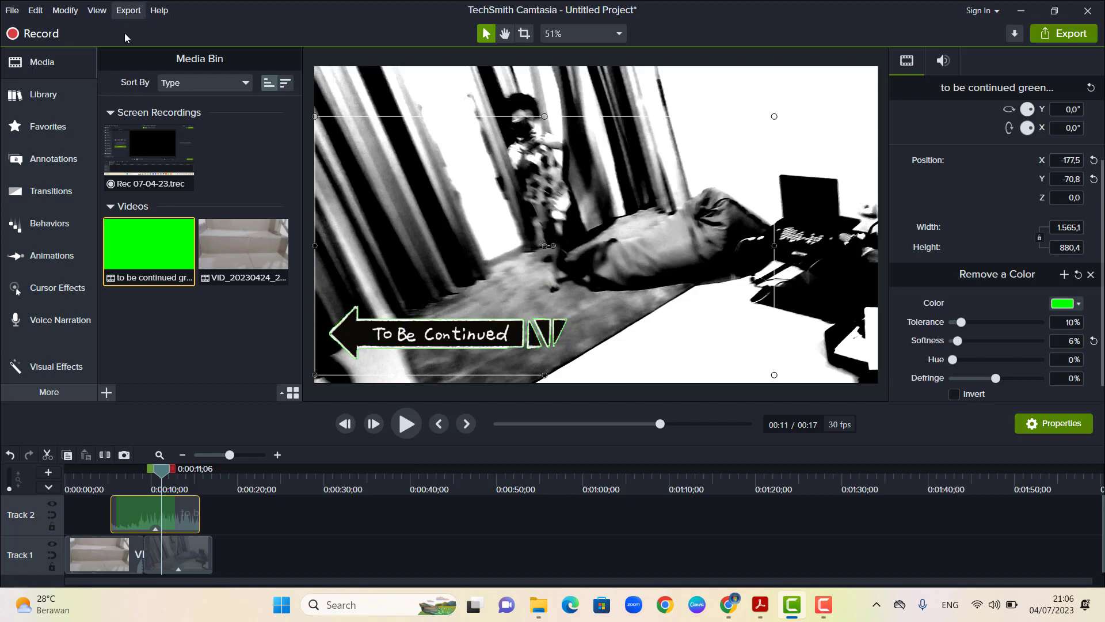
{"action": "left_click", "coordinate": [819, 601]}
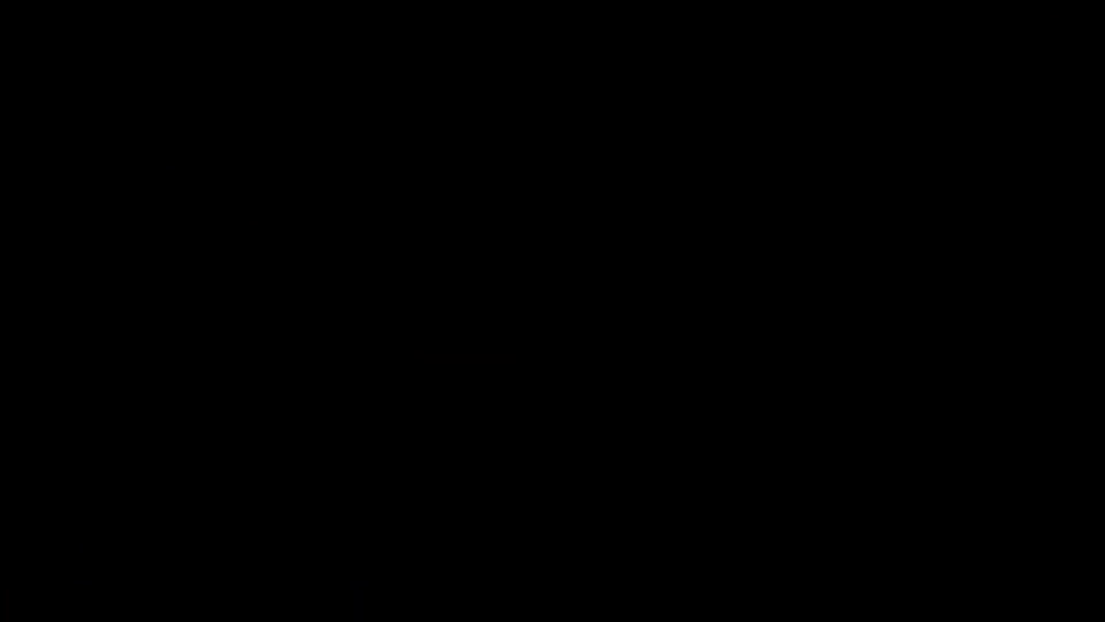